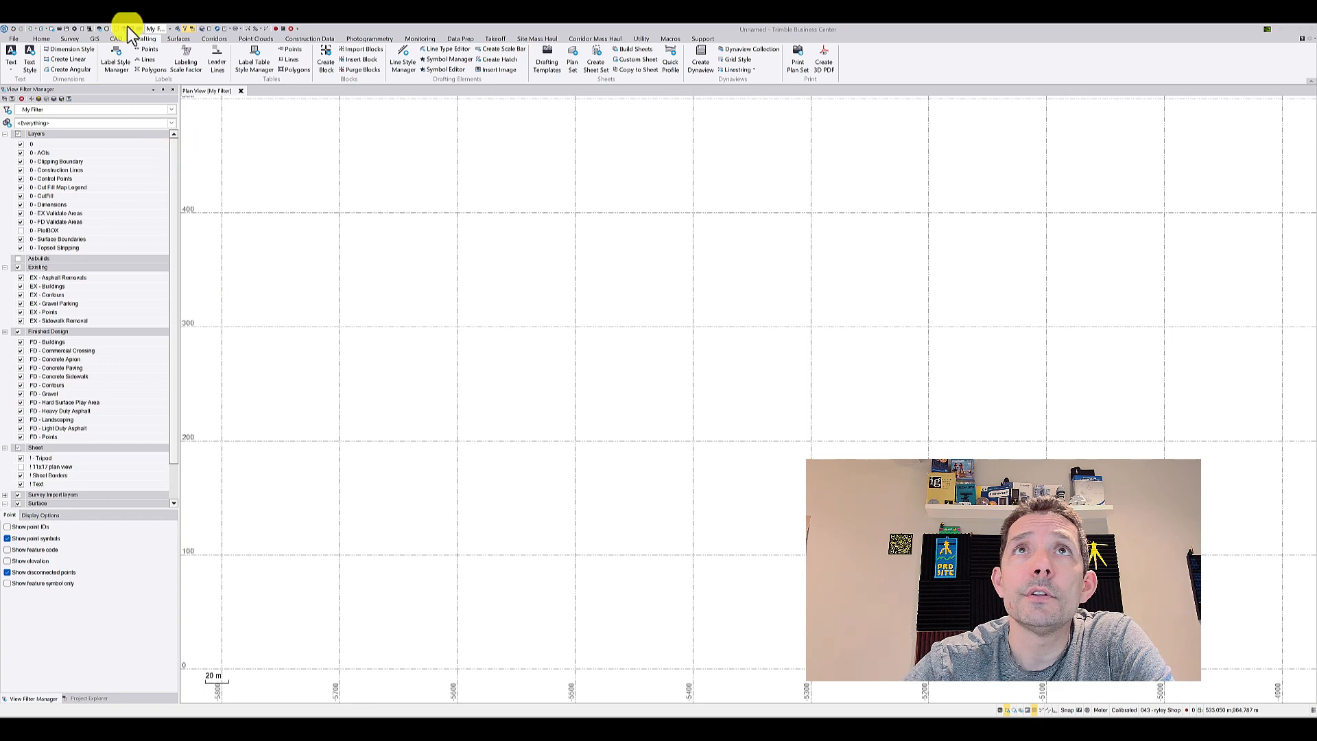
# - Start creating a new text object with the Create Text command
pyautogui.click(11, 63)
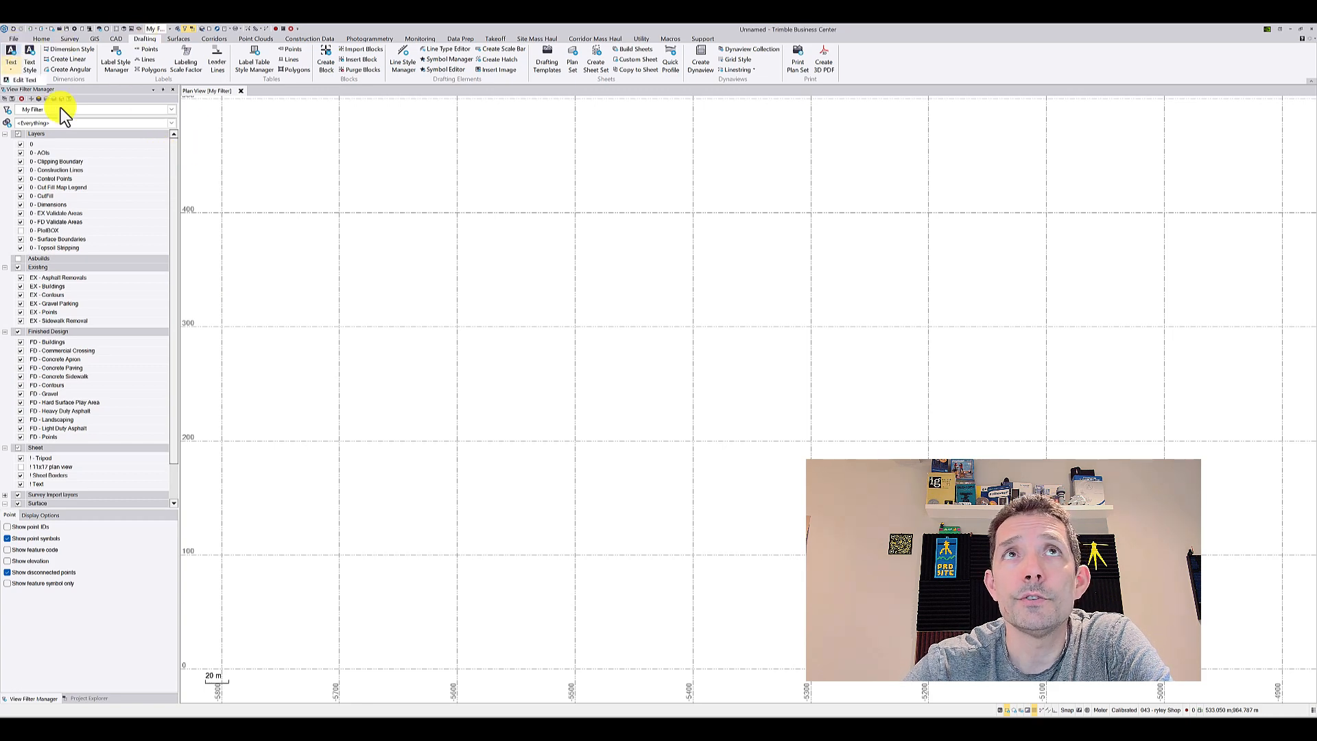
pyautogui.click(12, 49)
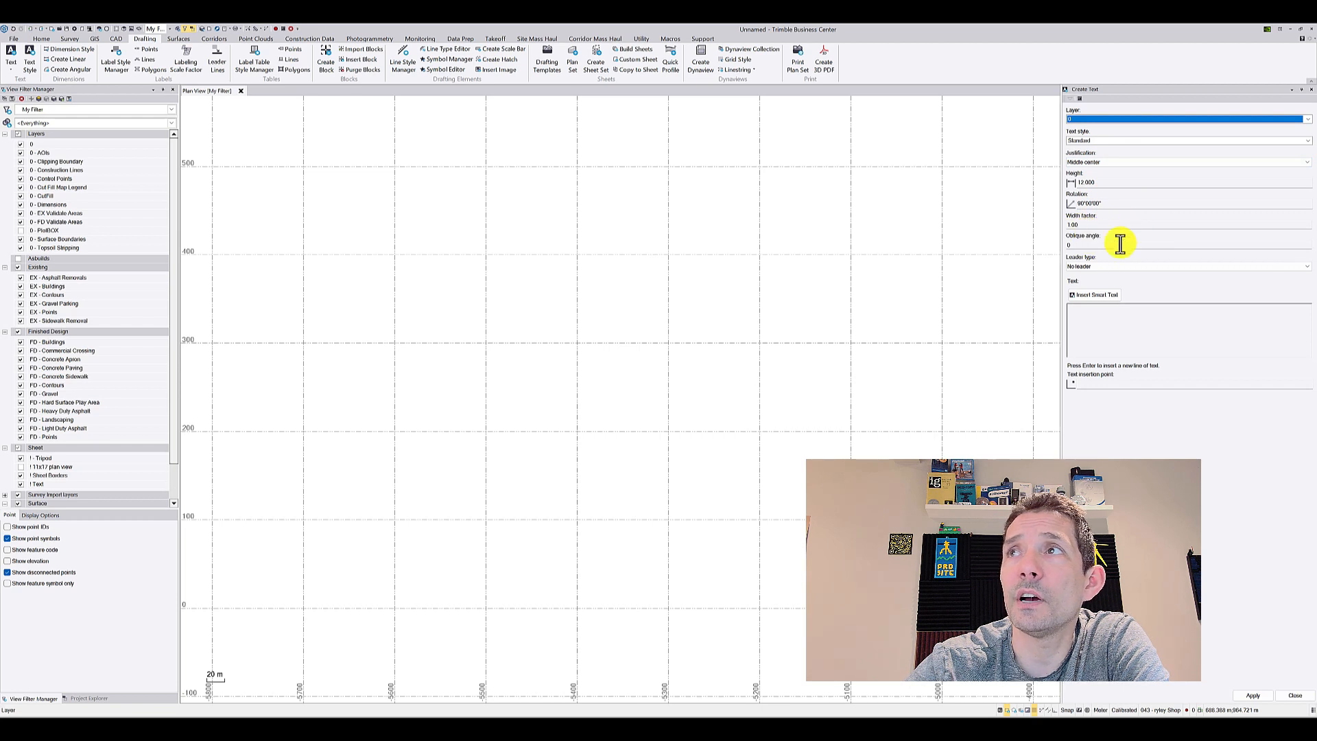
# - Examine the available properties and extraction sources for inserting smart text, leaving without inserting anything
pyautogui.click(1097, 295)
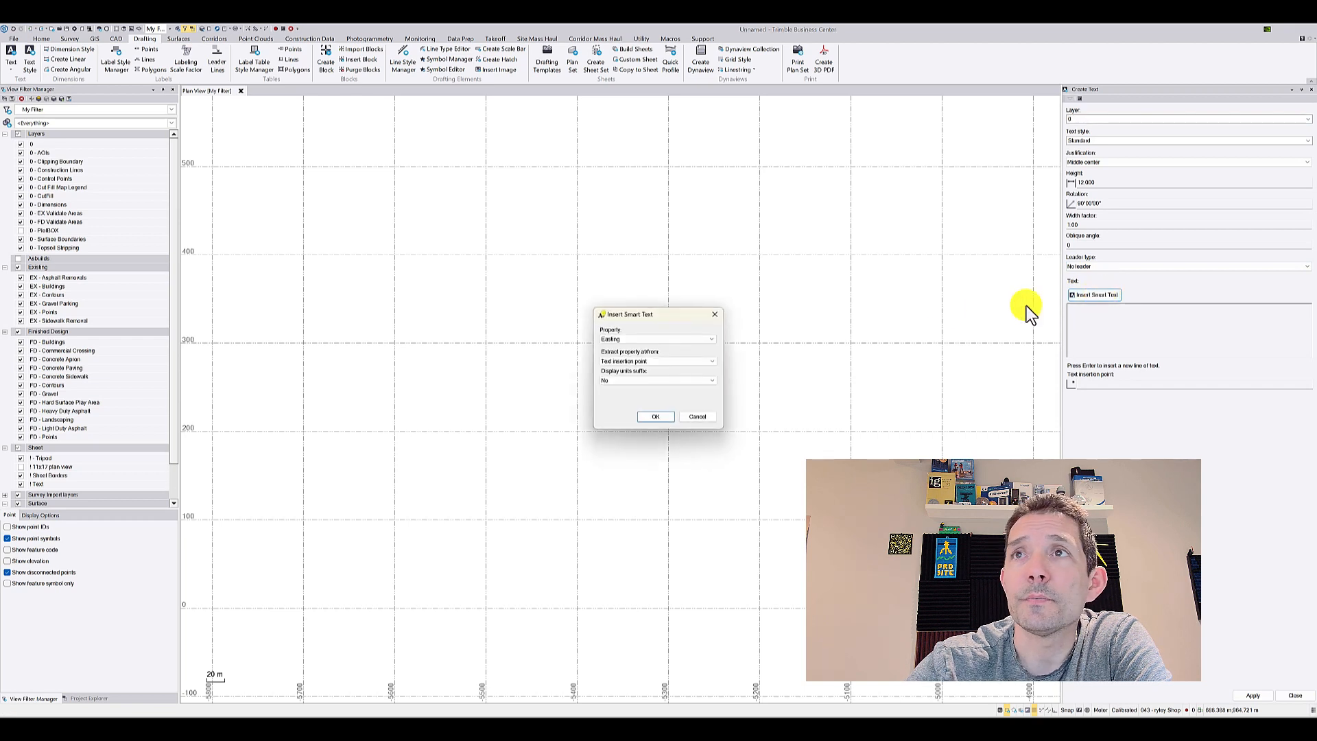
pyautogui.moveTo(660, 316); pyautogui.dragTo(499, 252)
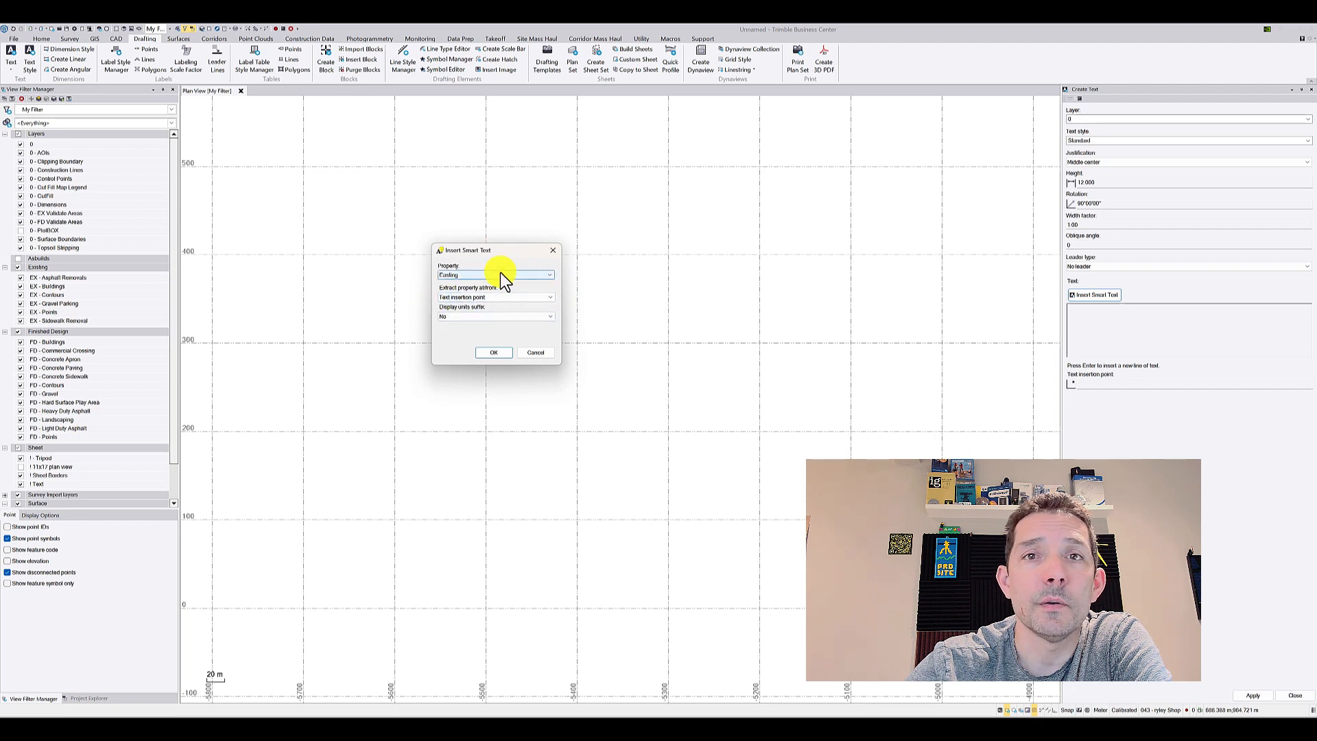
pyautogui.click(550, 276)
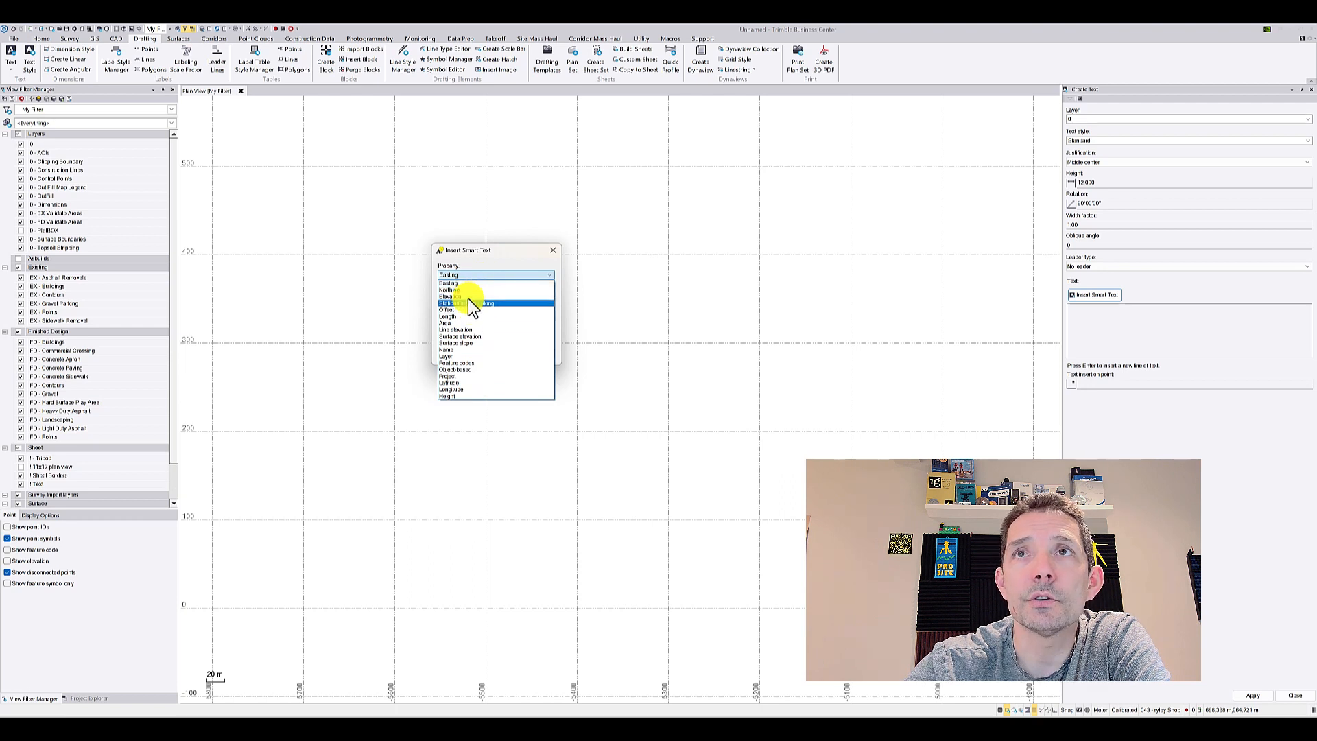
pyautogui.click(487, 275)
pyautogui.click(485, 297)
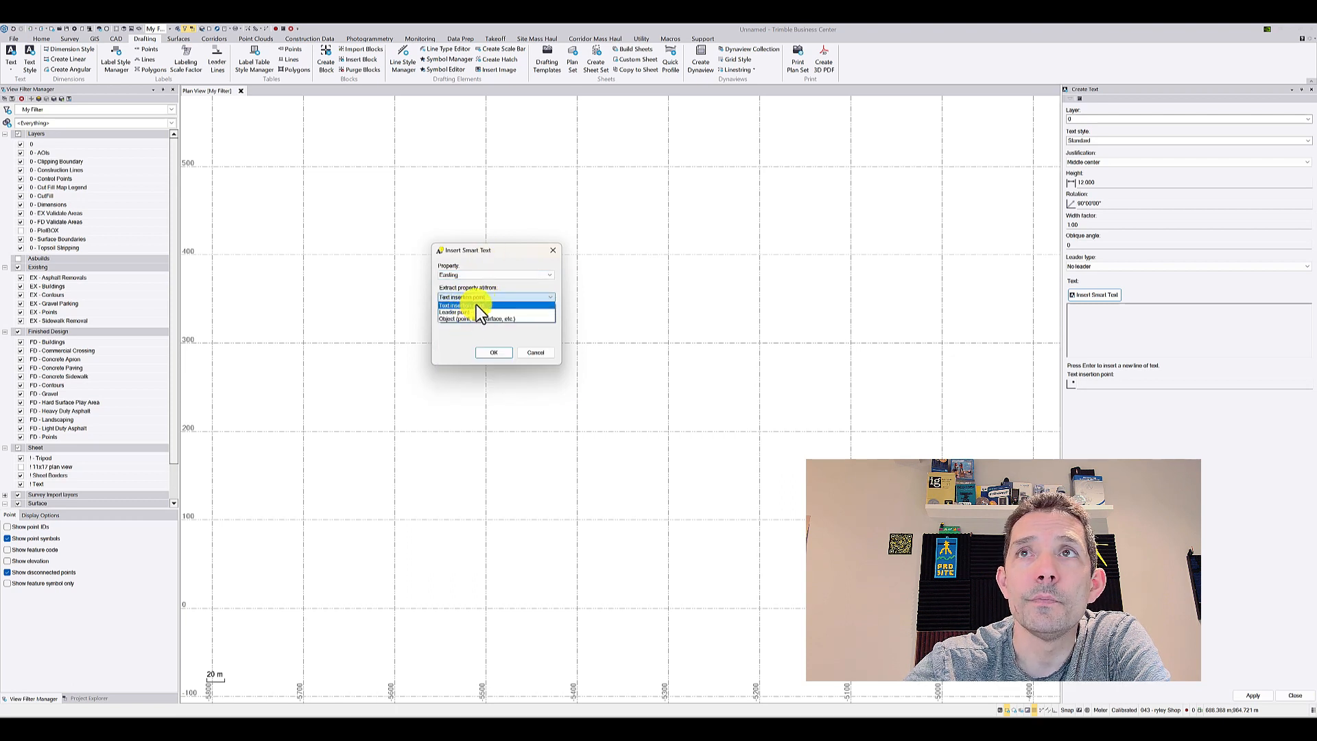
pyautogui.click(477, 305)
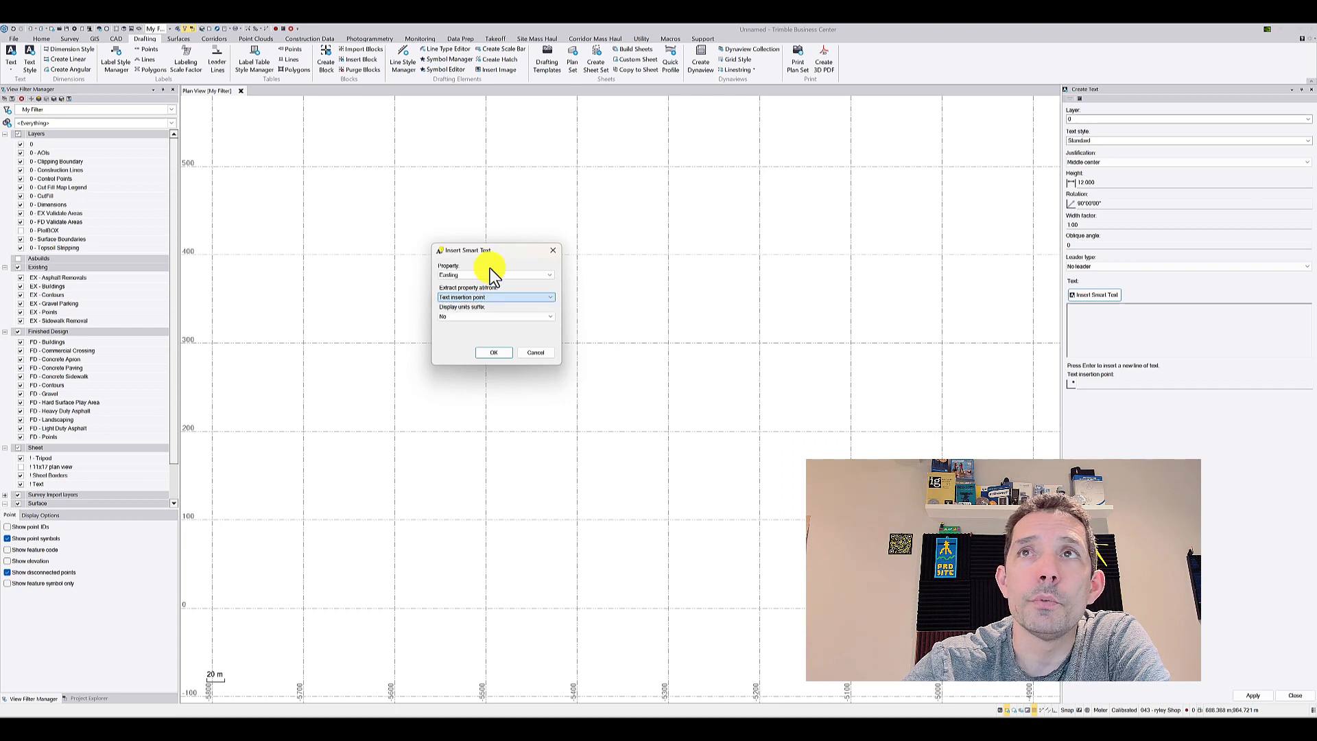
pyautogui.click(539, 352)
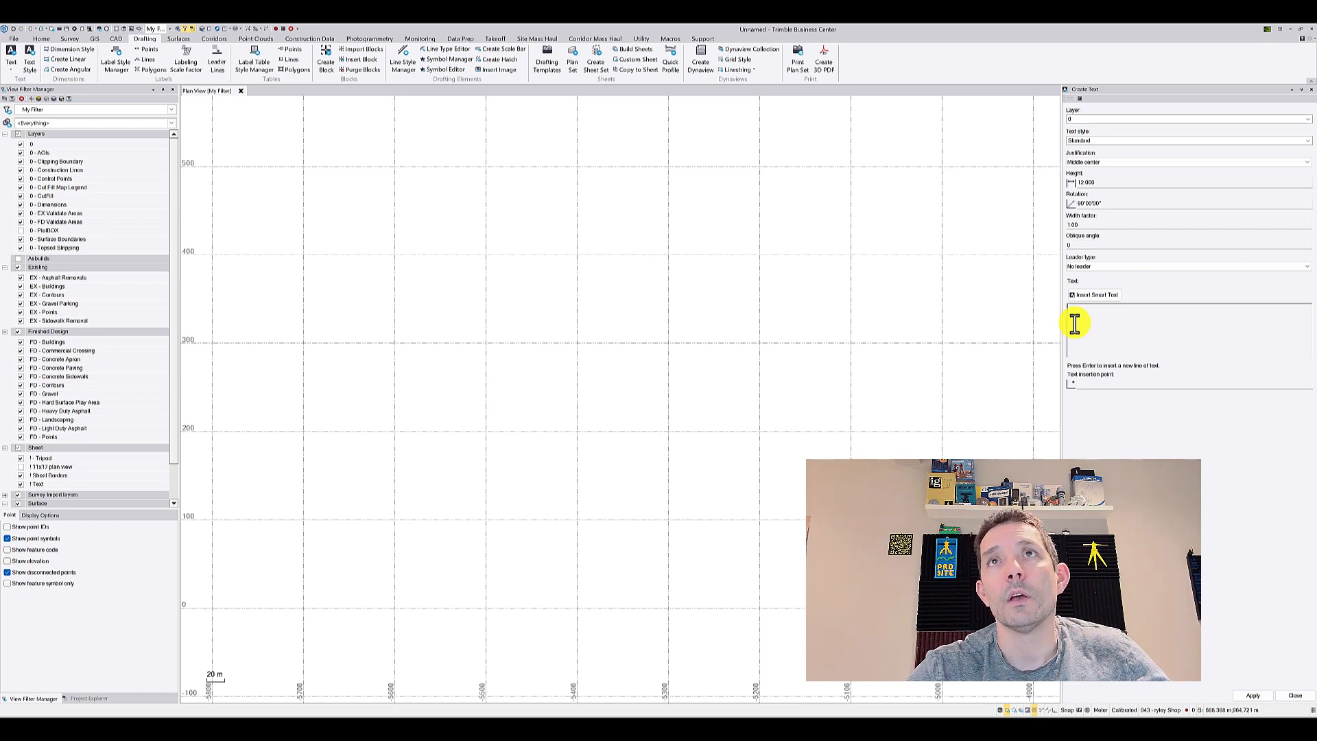
# - Look up the Smart Text Codes help topic and read through its property tables, decimal precision notes and project information codes
pyautogui.press('F1')
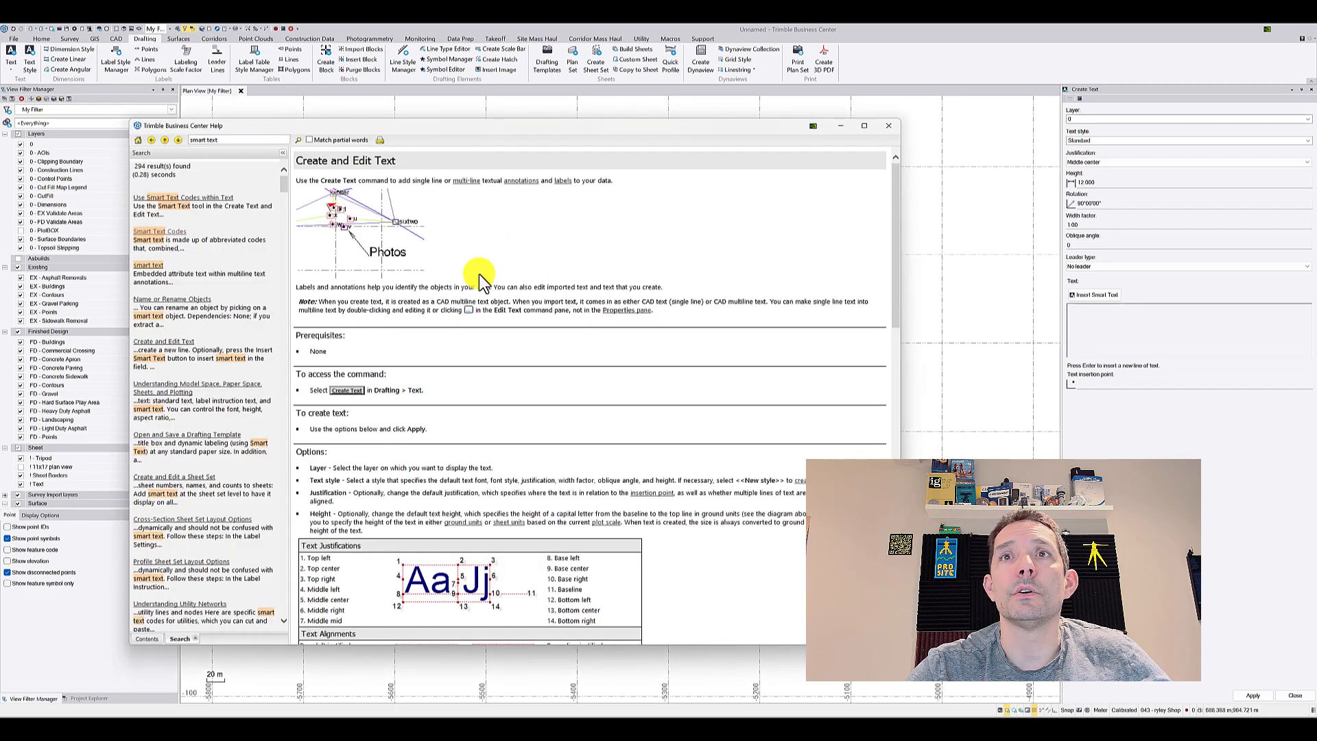
pyautogui.click(180, 237)
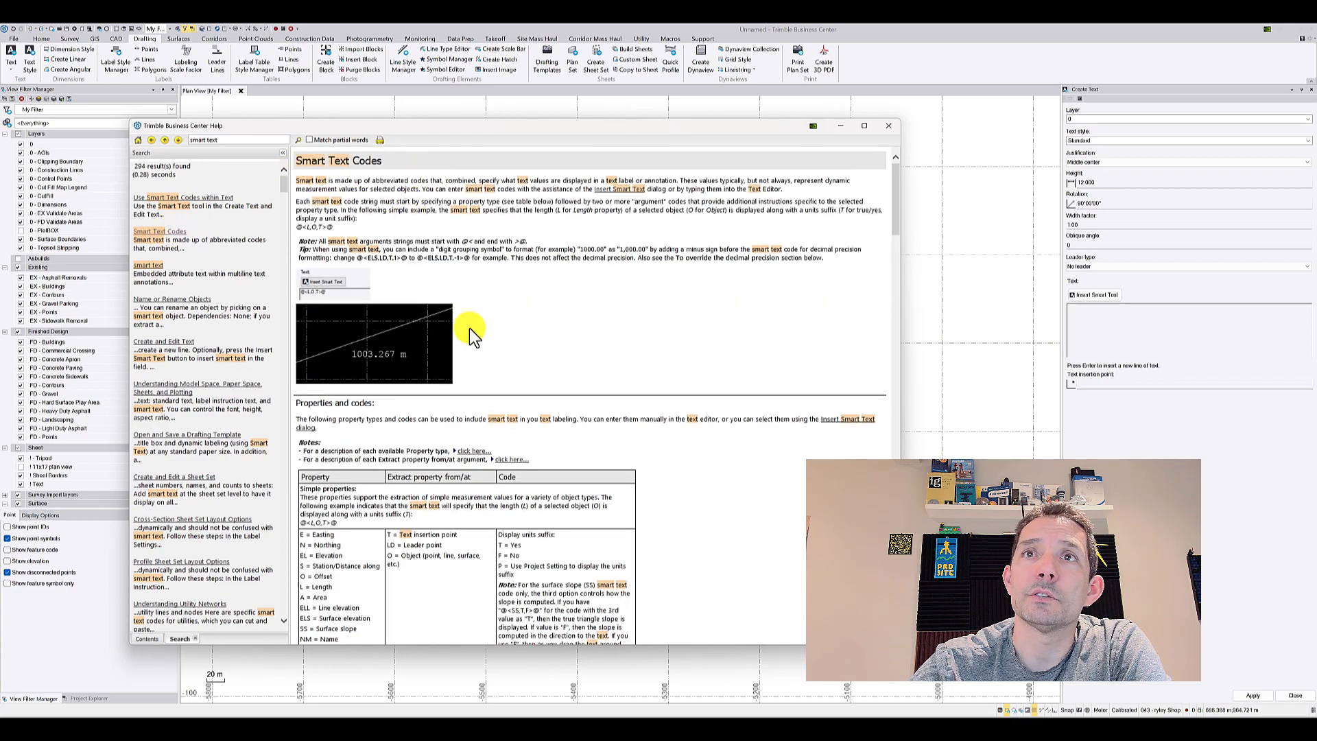
pyautogui.scroll(-5, 521, 282)
pyautogui.scroll(2, 331, 292)
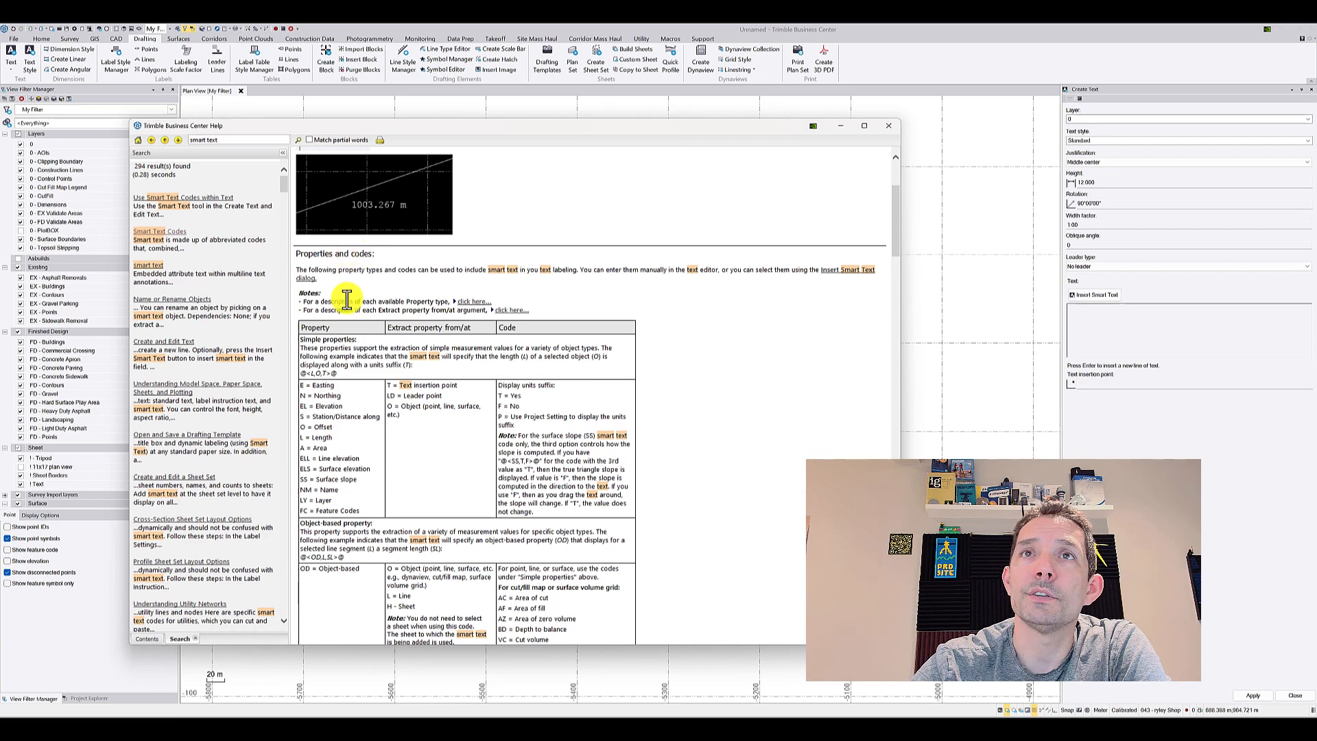
pyautogui.scroll(-2, 334, 308)
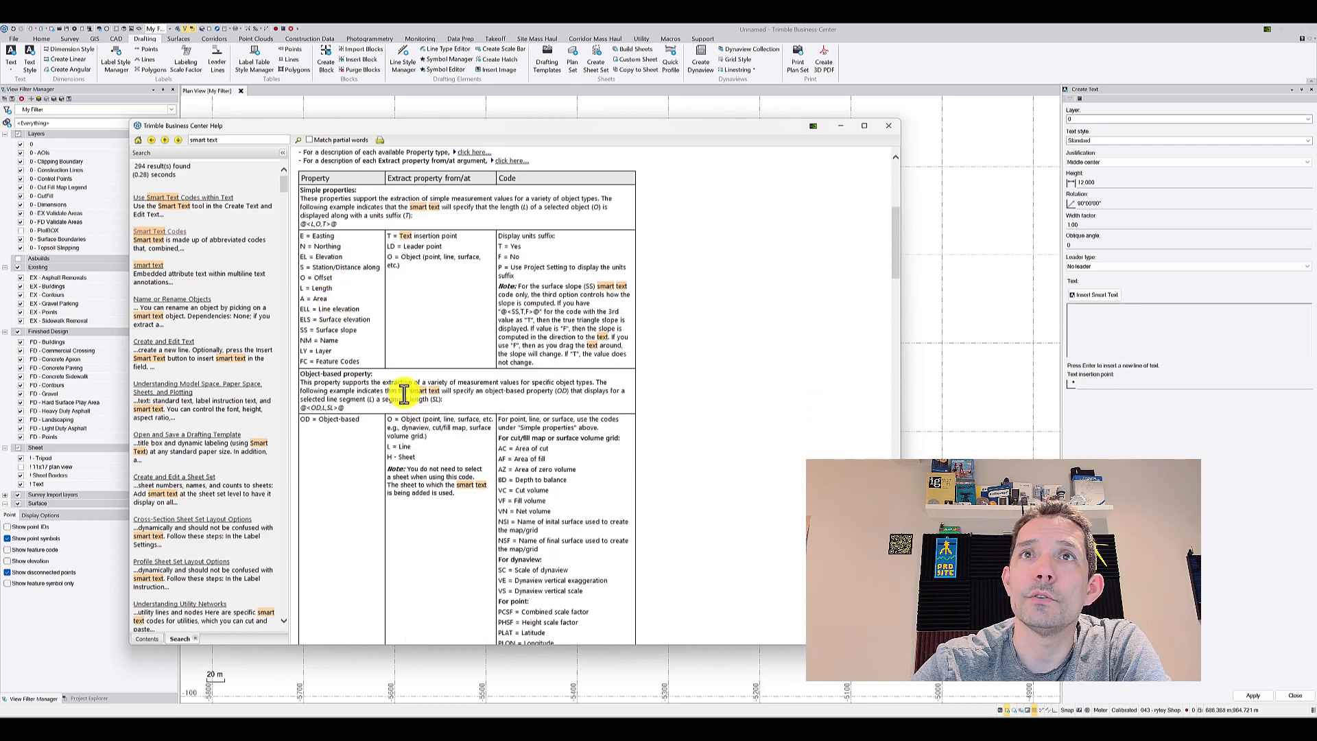
pyautogui.scroll(1, 341, 199)
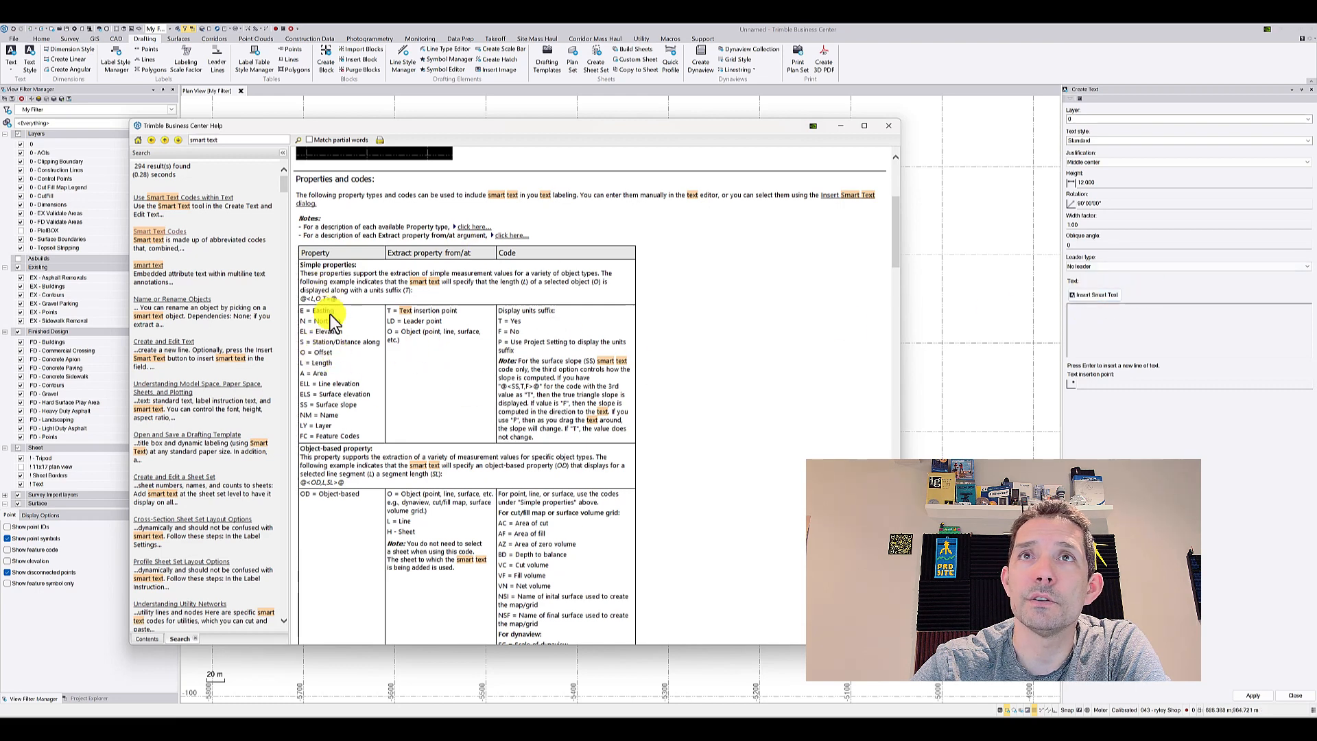
pyautogui.scroll(-2, 344, 389)
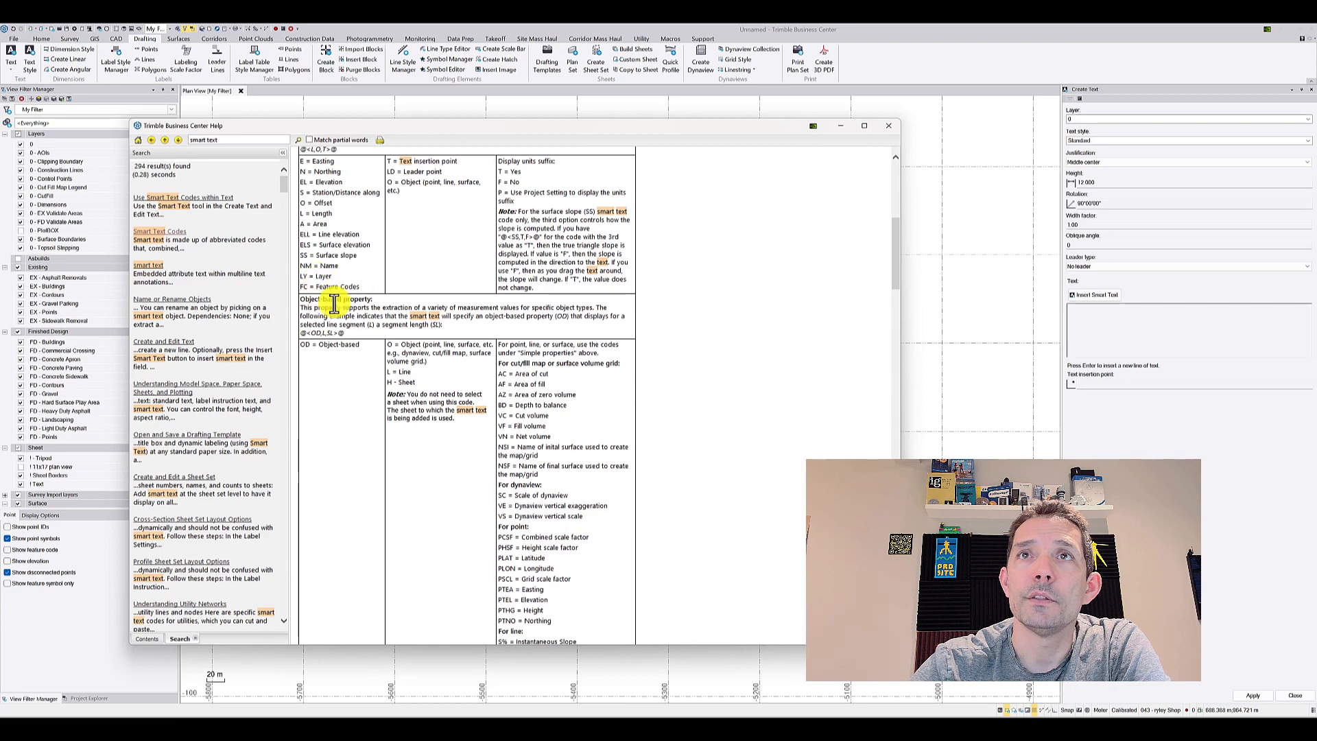
pyautogui.scroll(-10, 400, 327)
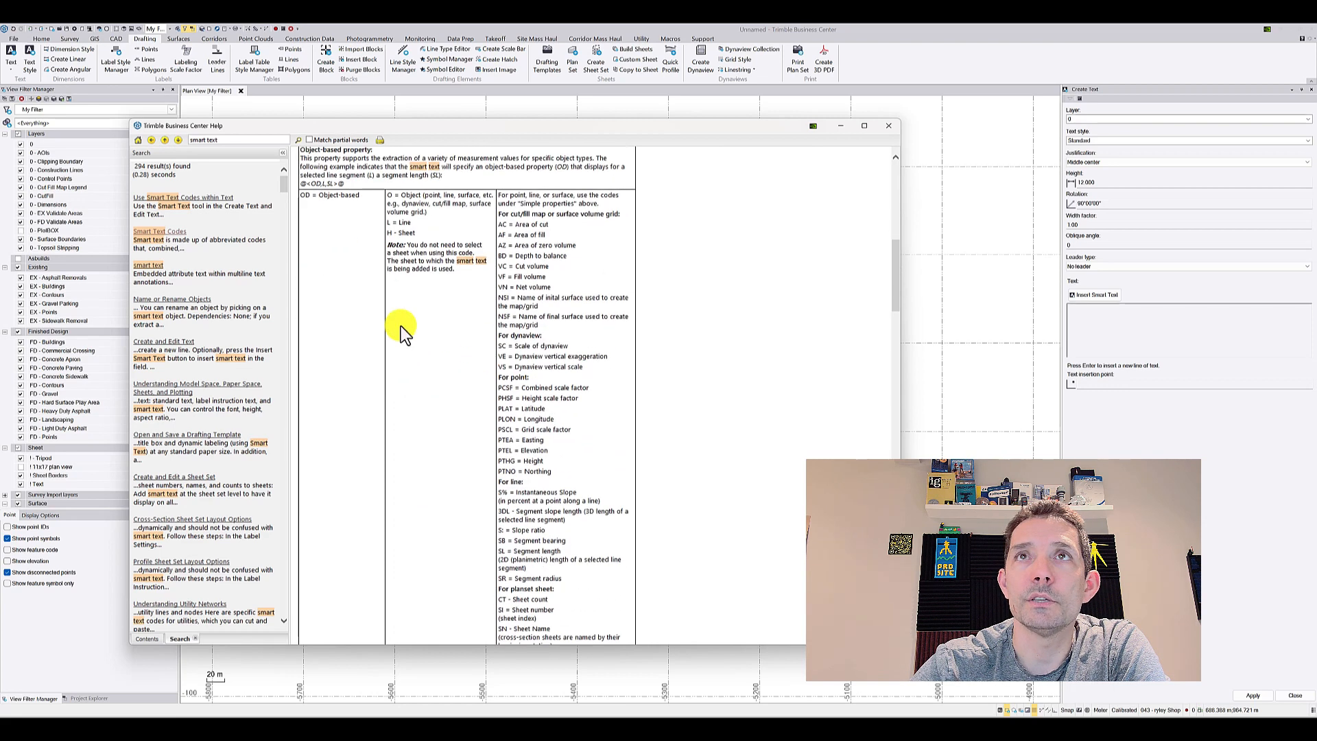
pyautogui.scroll(-4, 401, 327)
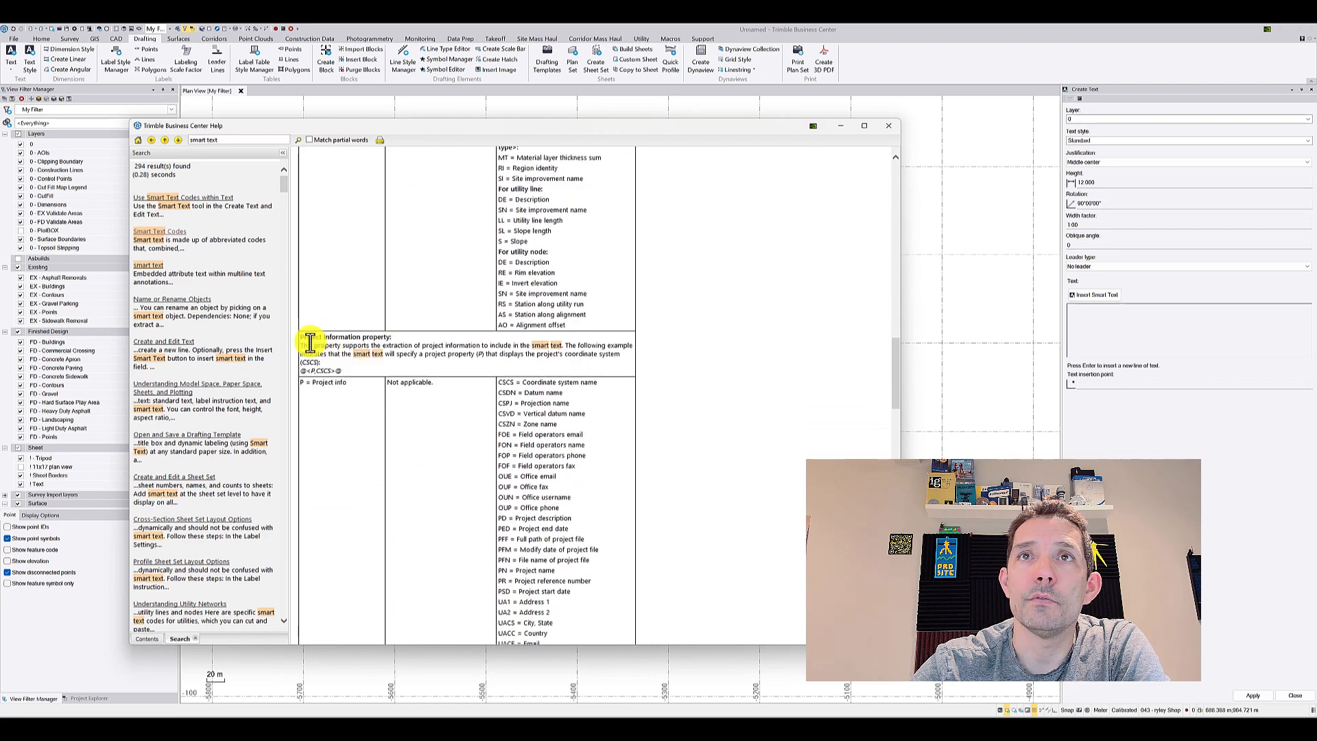
pyautogui.scroll(-6, 386, 341)
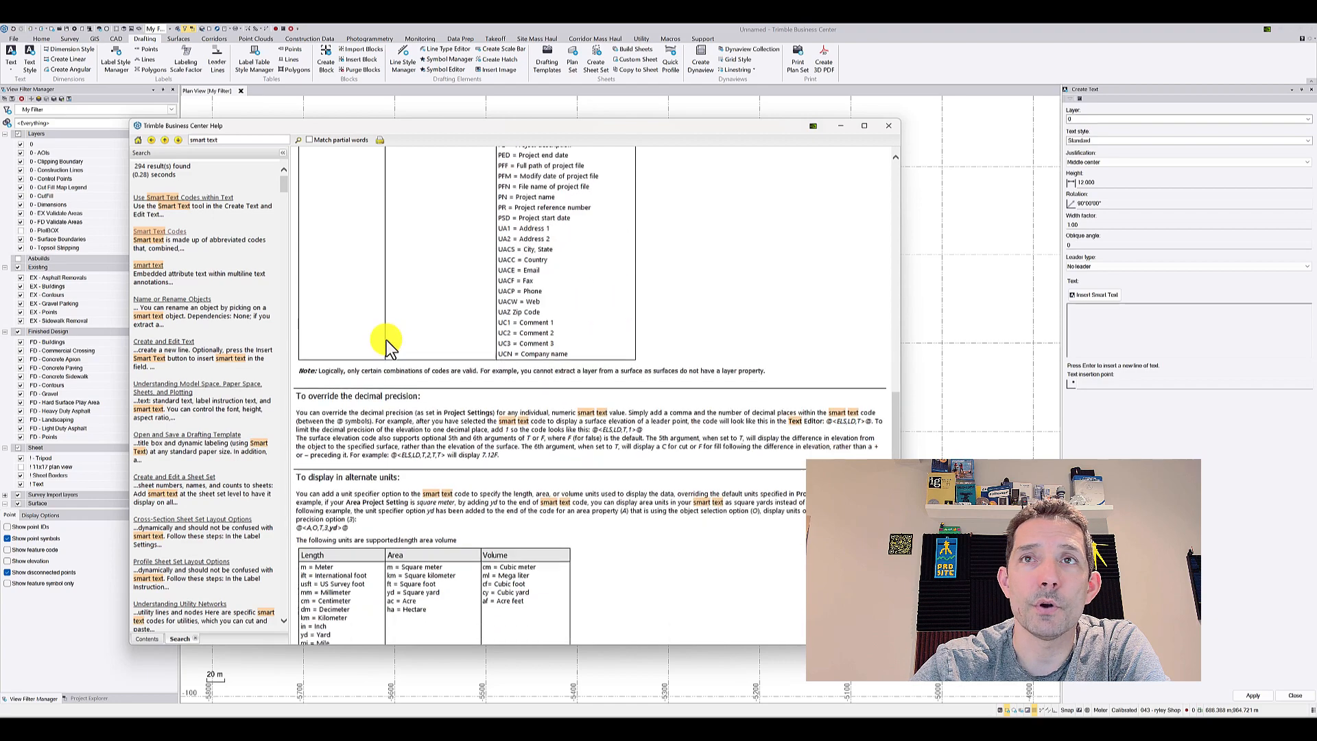
pyautogui.scroll(5, 386, 341)
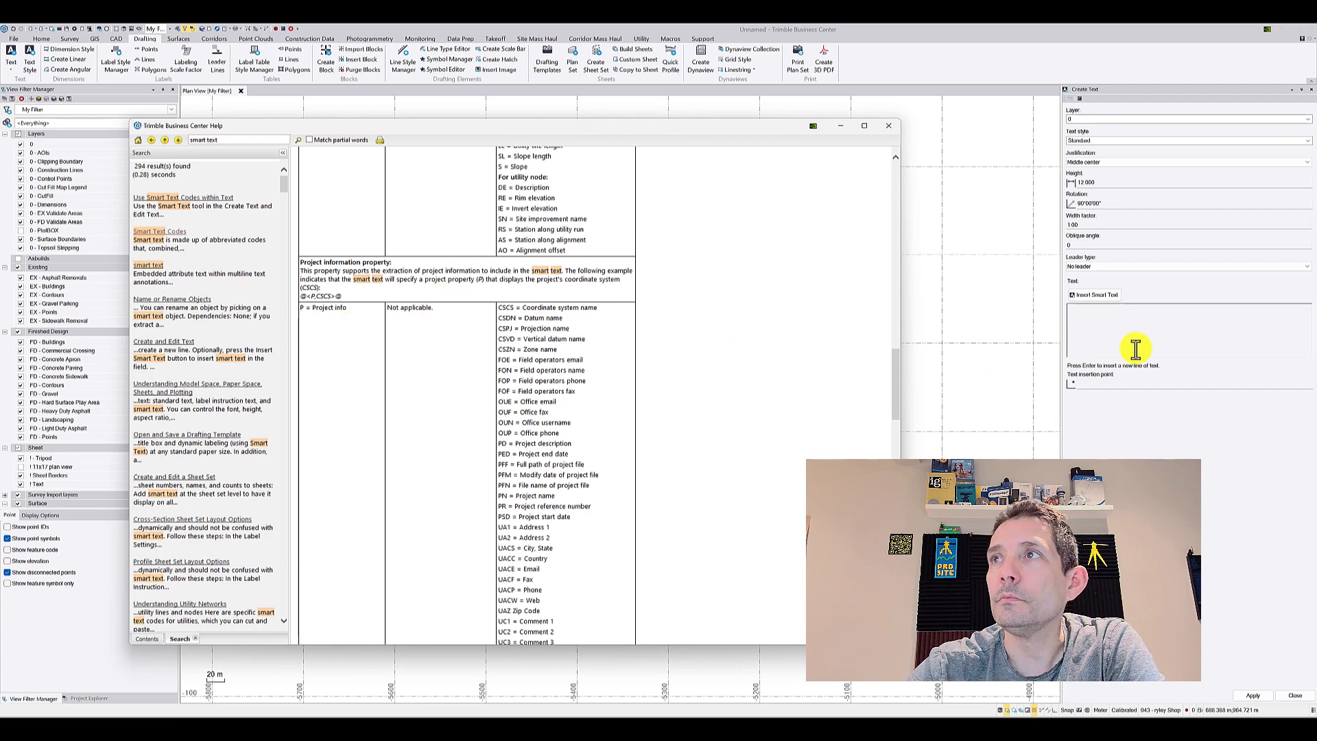
# - Enter the company name smart text code @<P,UCN>@ as the first line of the text and begin a second line
pyautogui.click(1129, 312)
pyautogui.moveTo(811, 726)
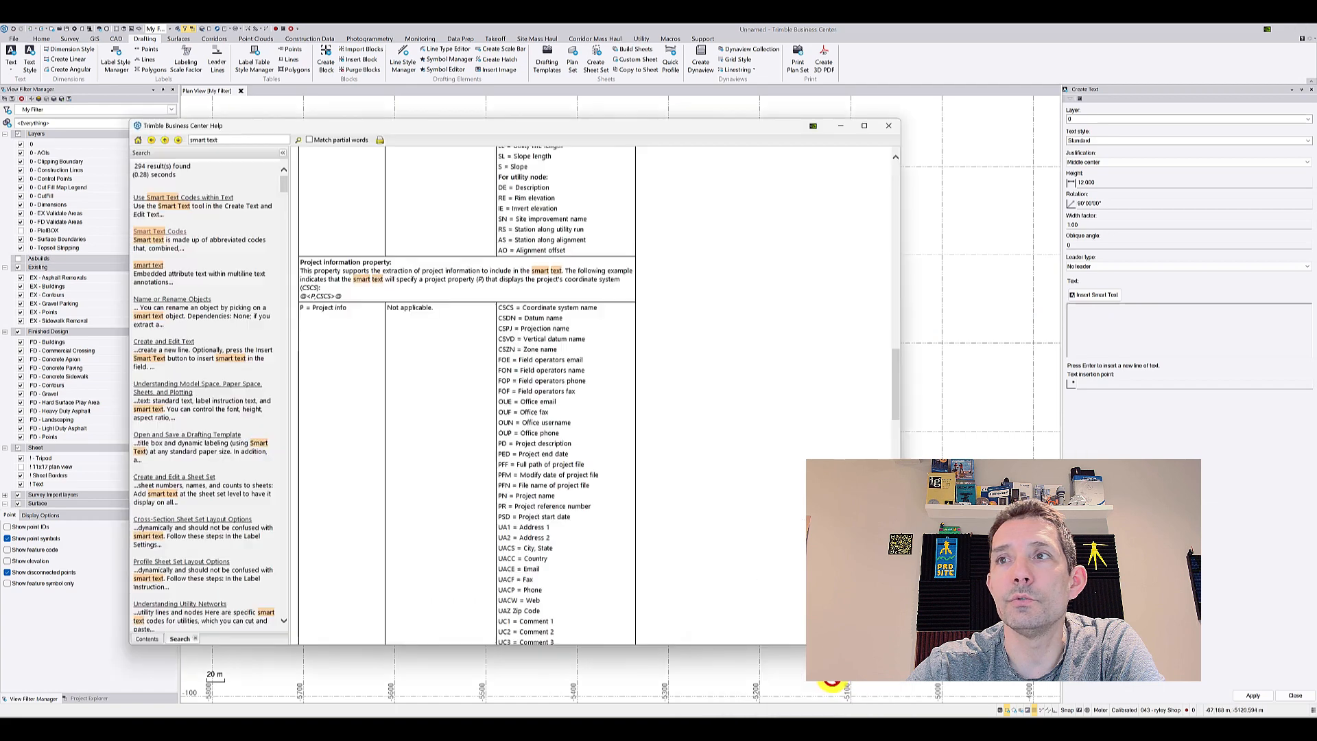
pyautogui.click(842, 700)
pyautogui.moveTo(603, 124); pyautogui.dragTo(0, 151)
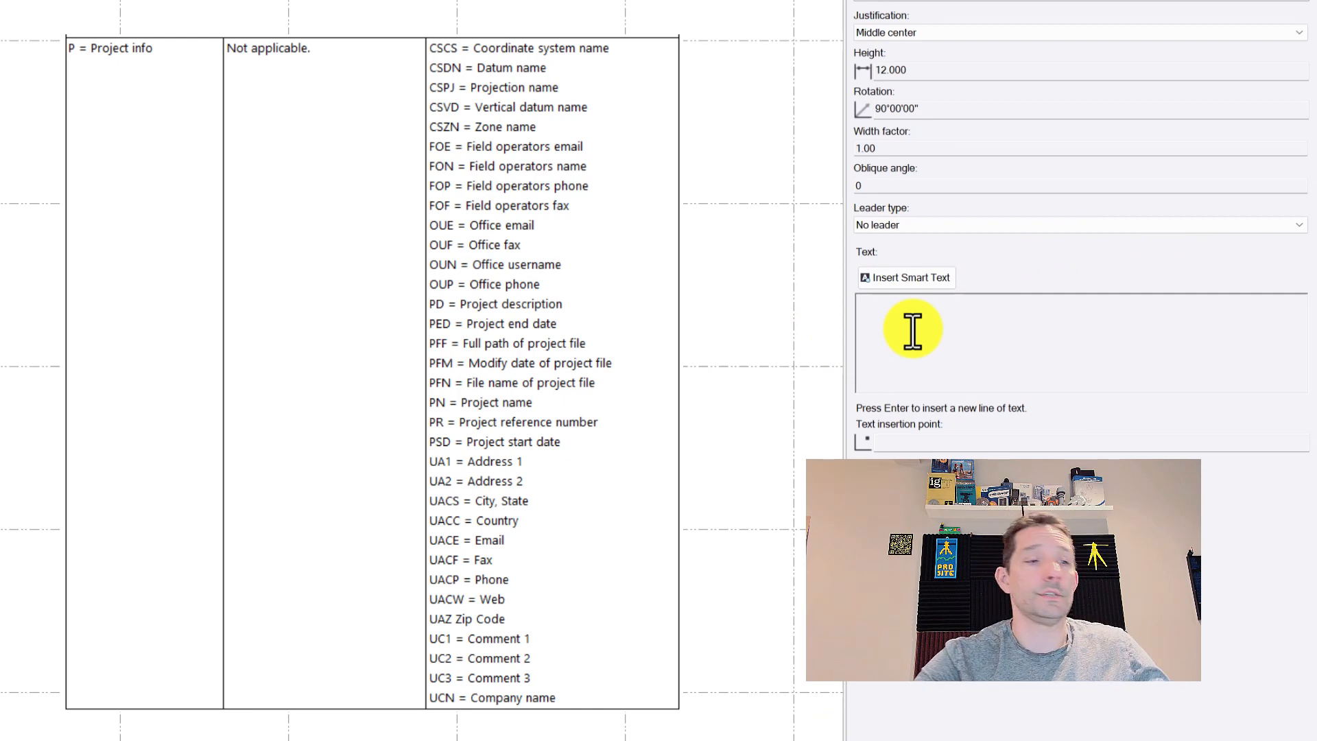
pyautogui.write('@')
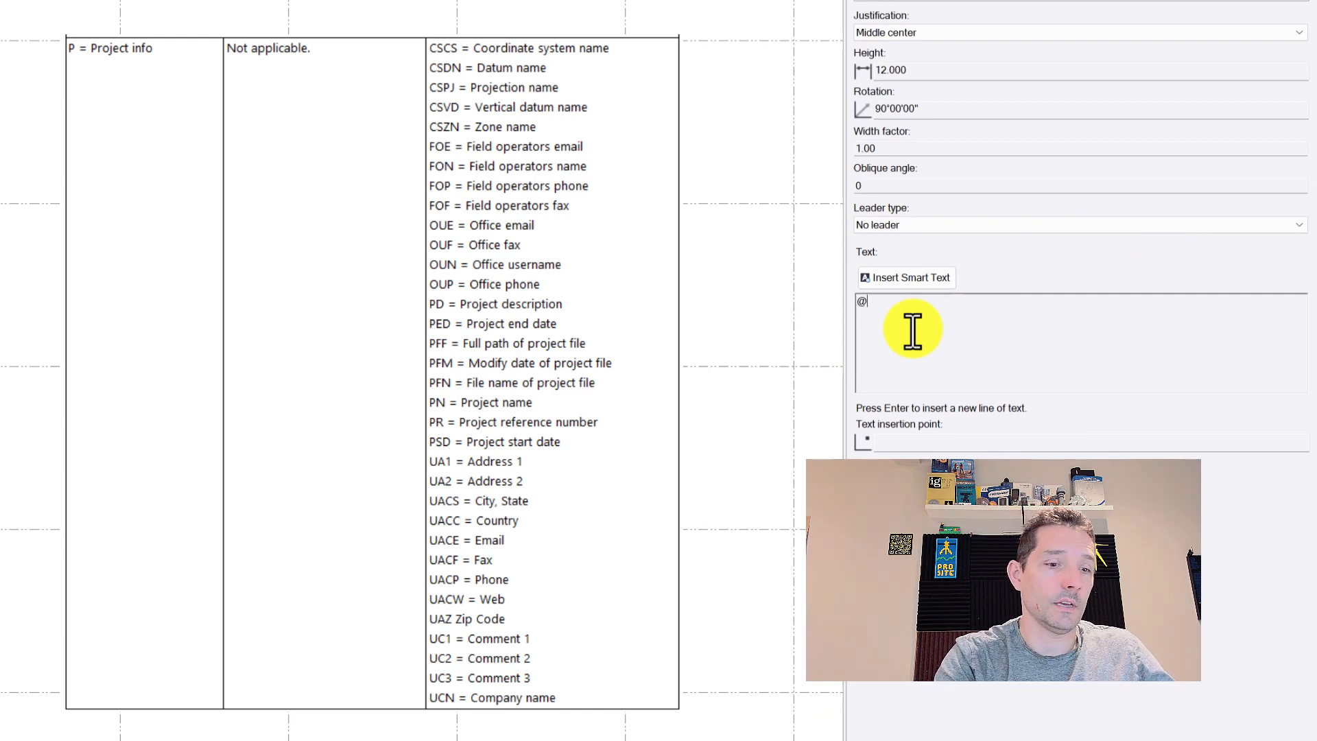
pyautogui.write('<')
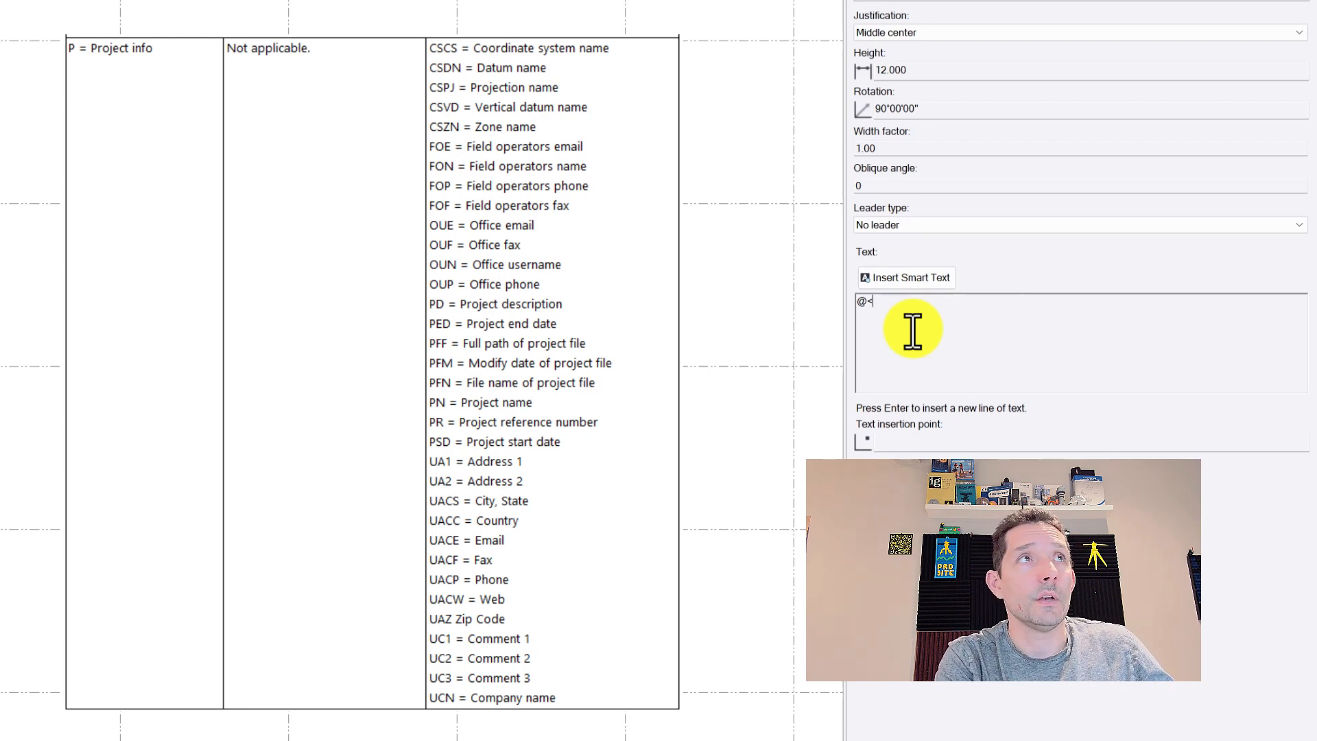
pyautogui.write('P')
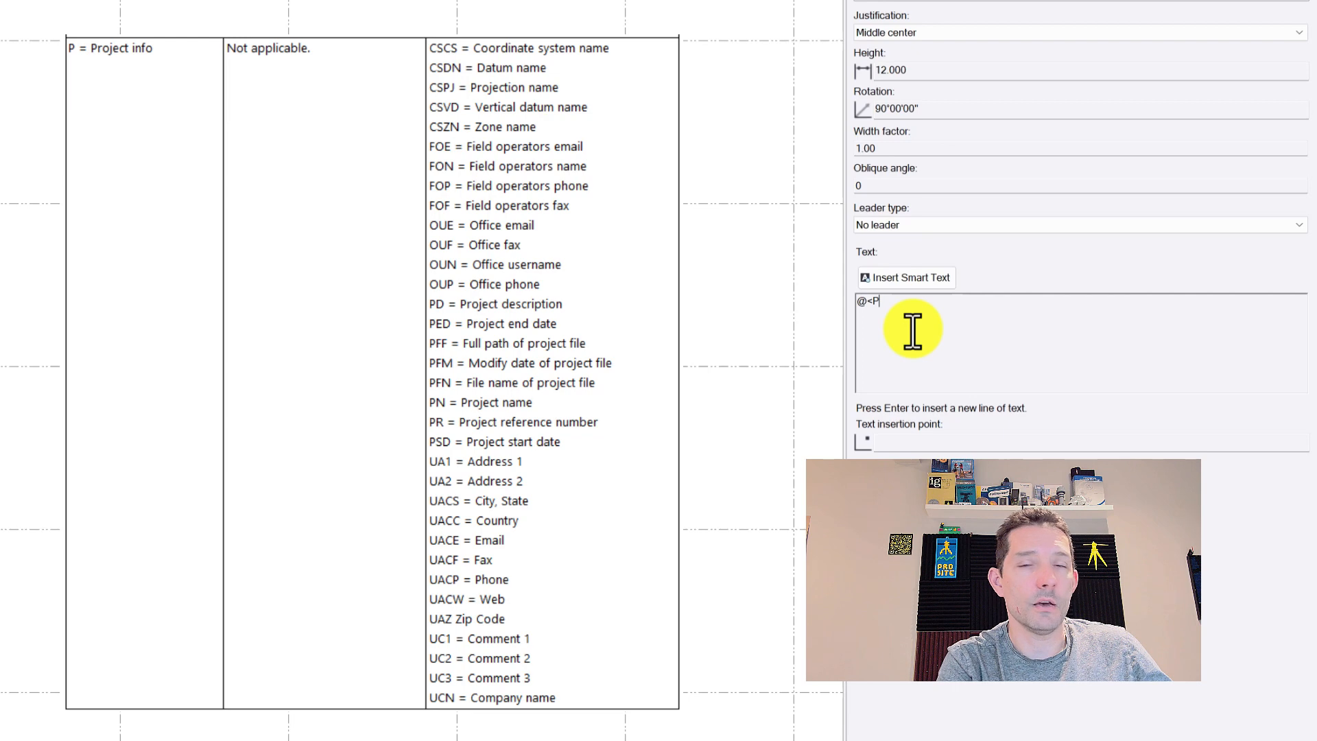
pyautogui.write(',')
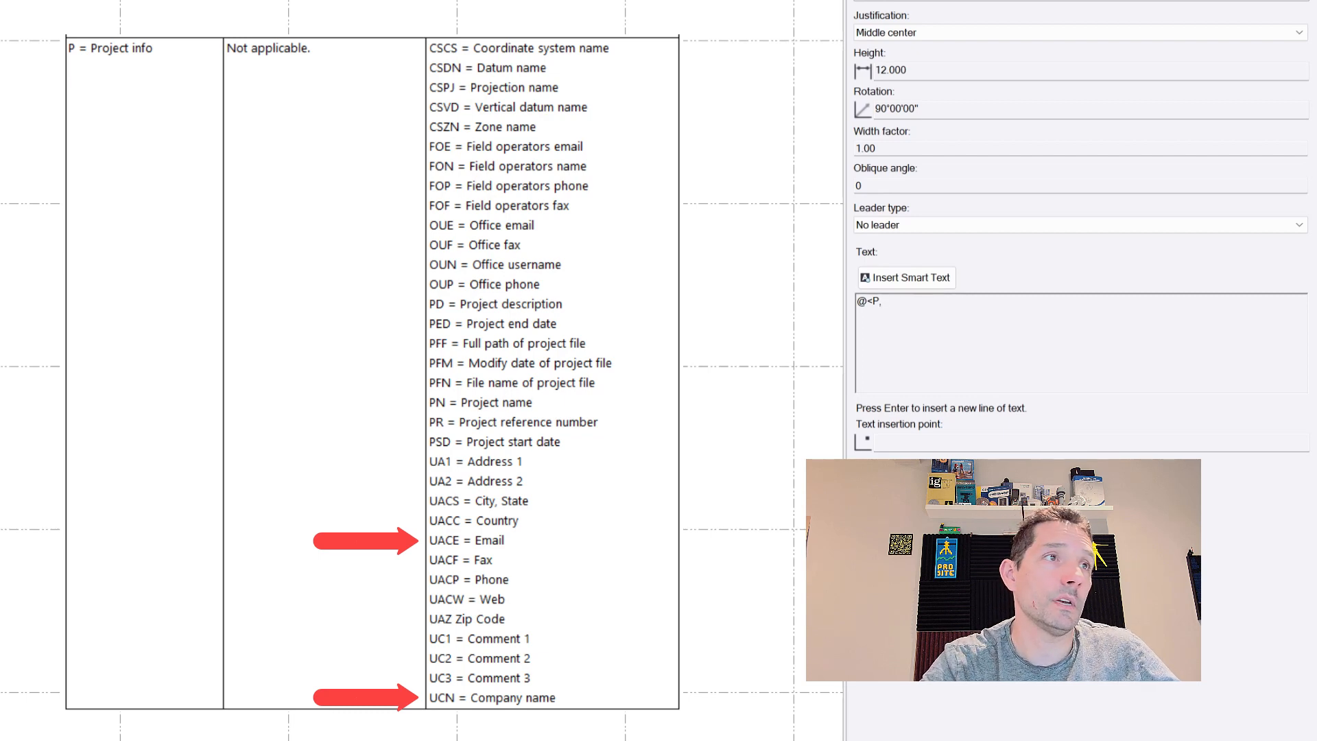
pyautogui.click(920, 315)
pyautogui.write('U')
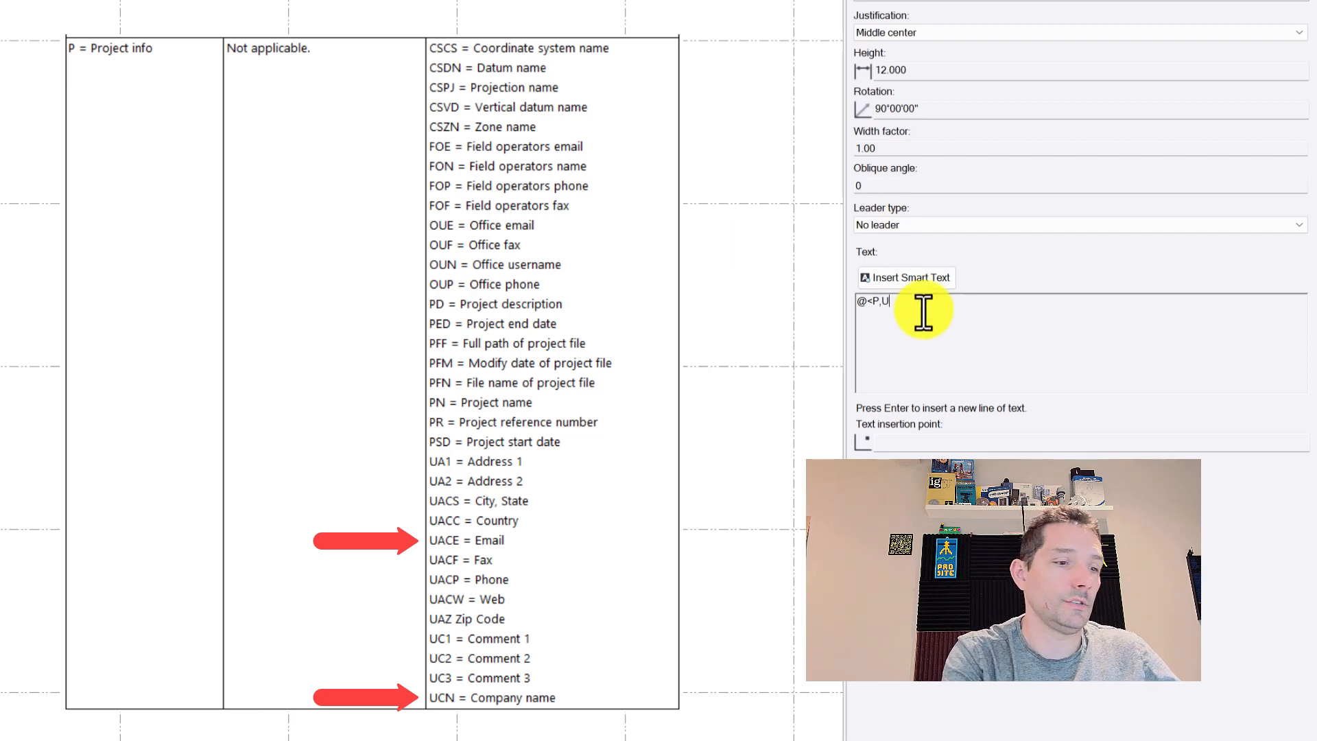
pyautogui.write('CN>')
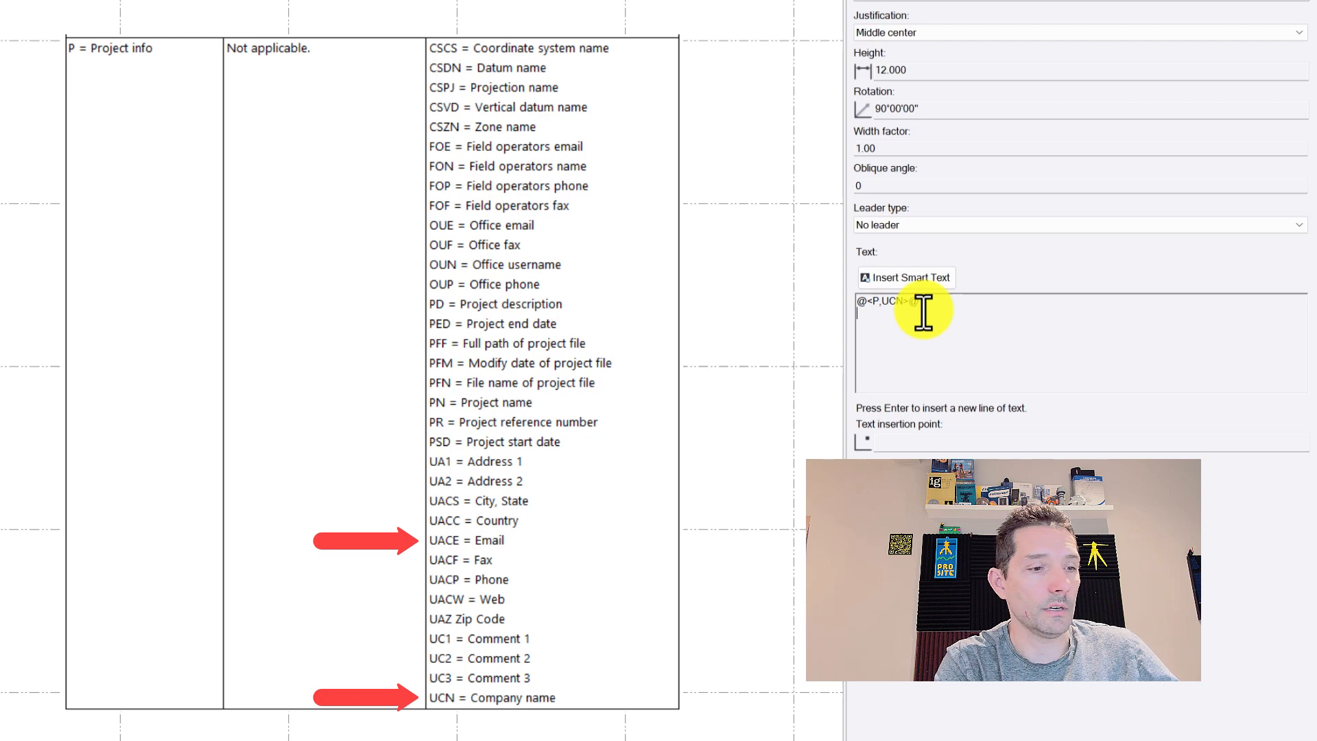
pyautogui.write('@ @')
# - Complete the second line of the text as the e-mail smart text code @<P,UACE>@
pyautogui.write('<')
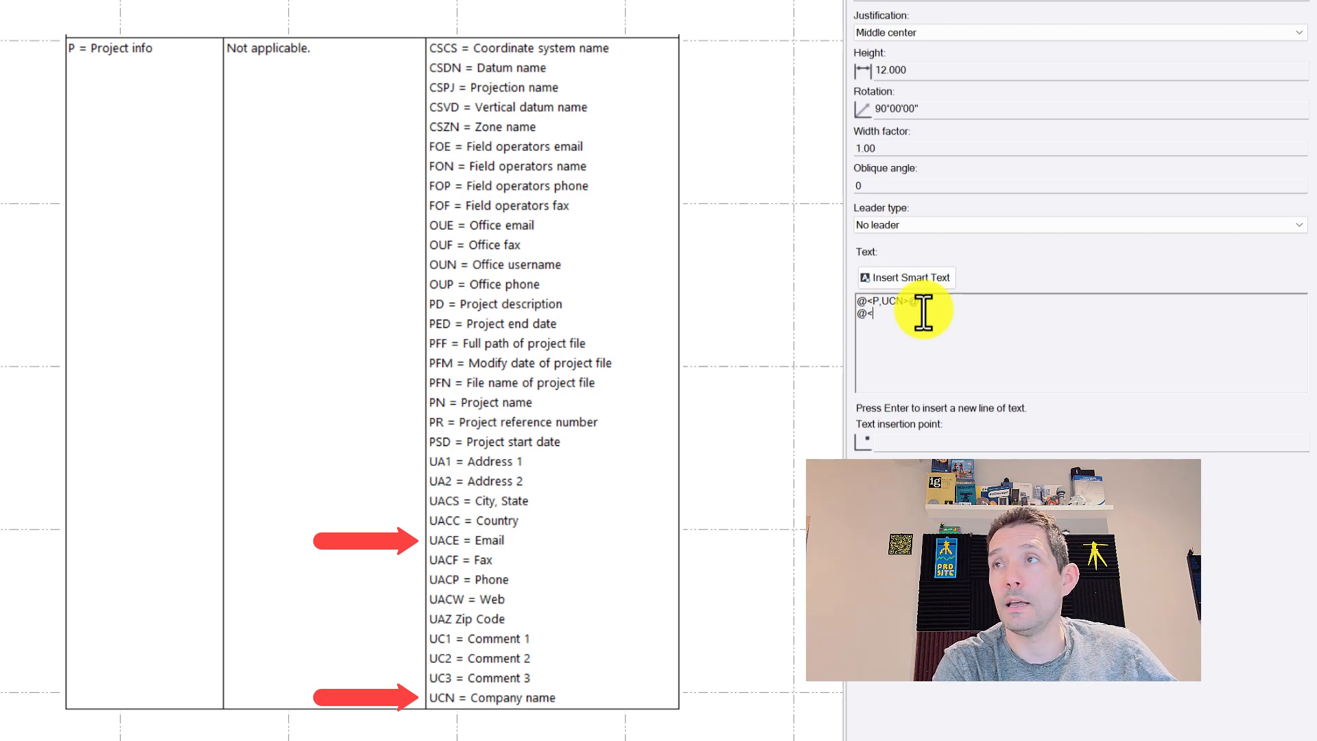
pyautogui.write('P')
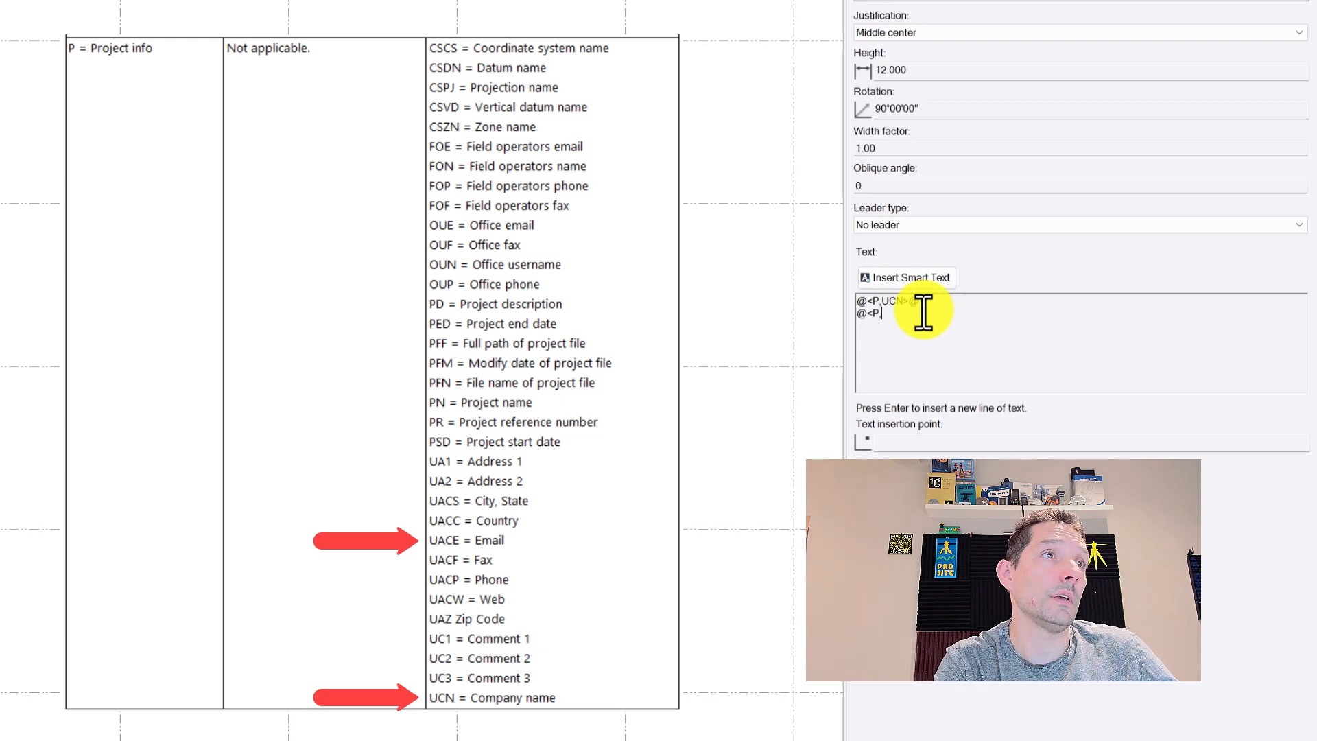
pyautogui.write(',UACE>@')
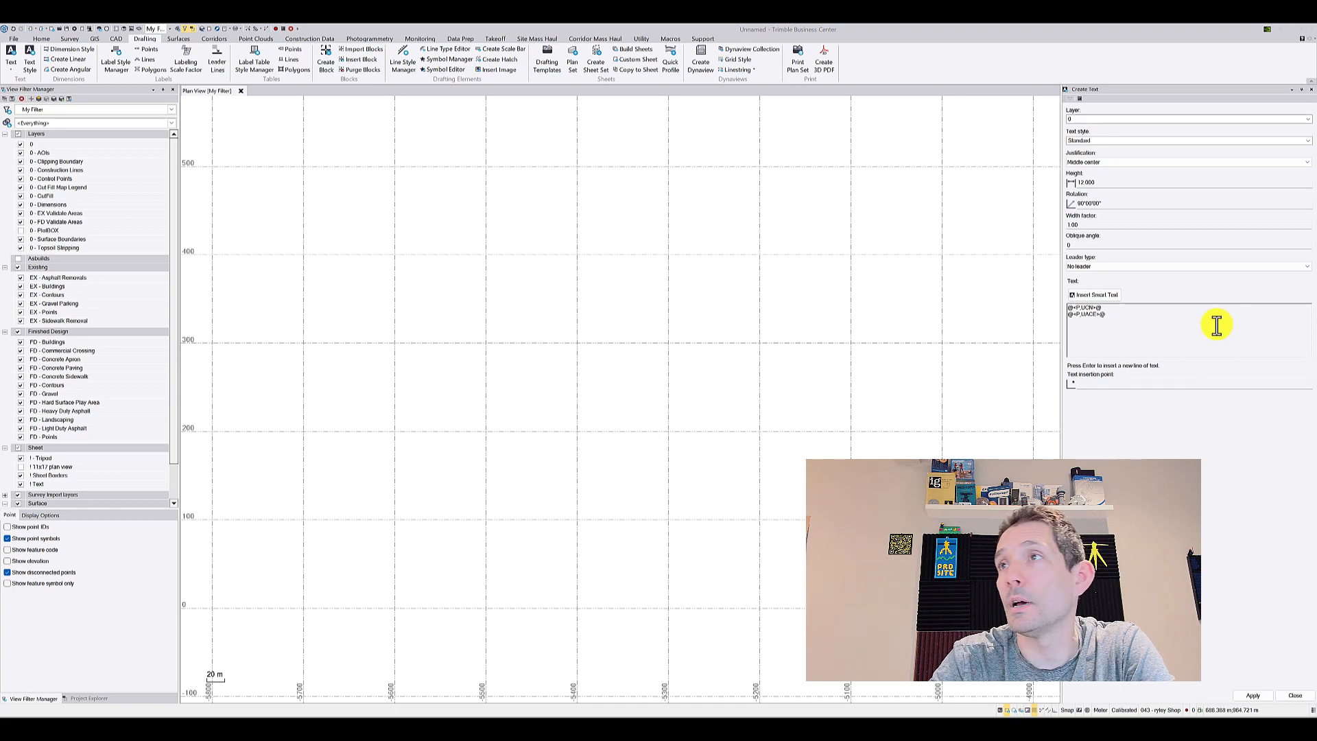
# - Place the two-line company name and e-mail text in the plan view, between the 300 and 400 grid lines
pyautogui.click(1111, 382)
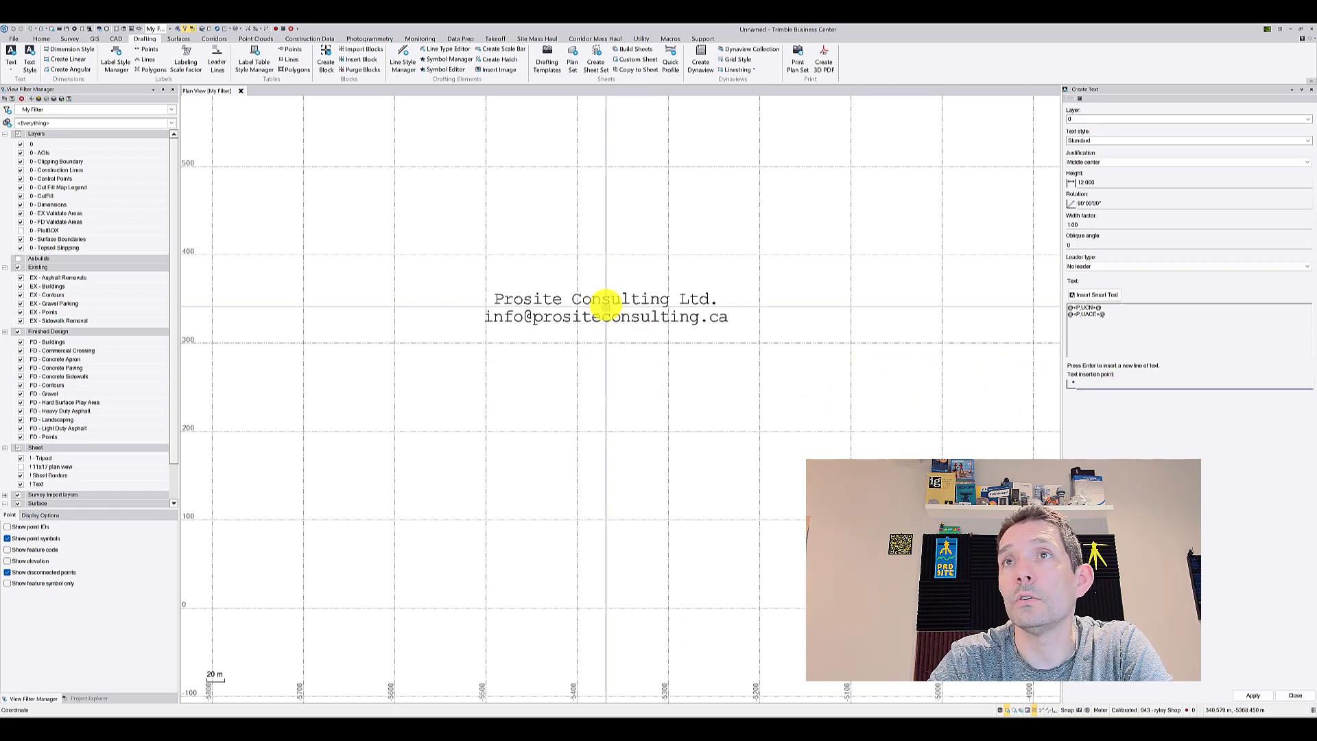
pyautogui.scroll(2, 617, 326)
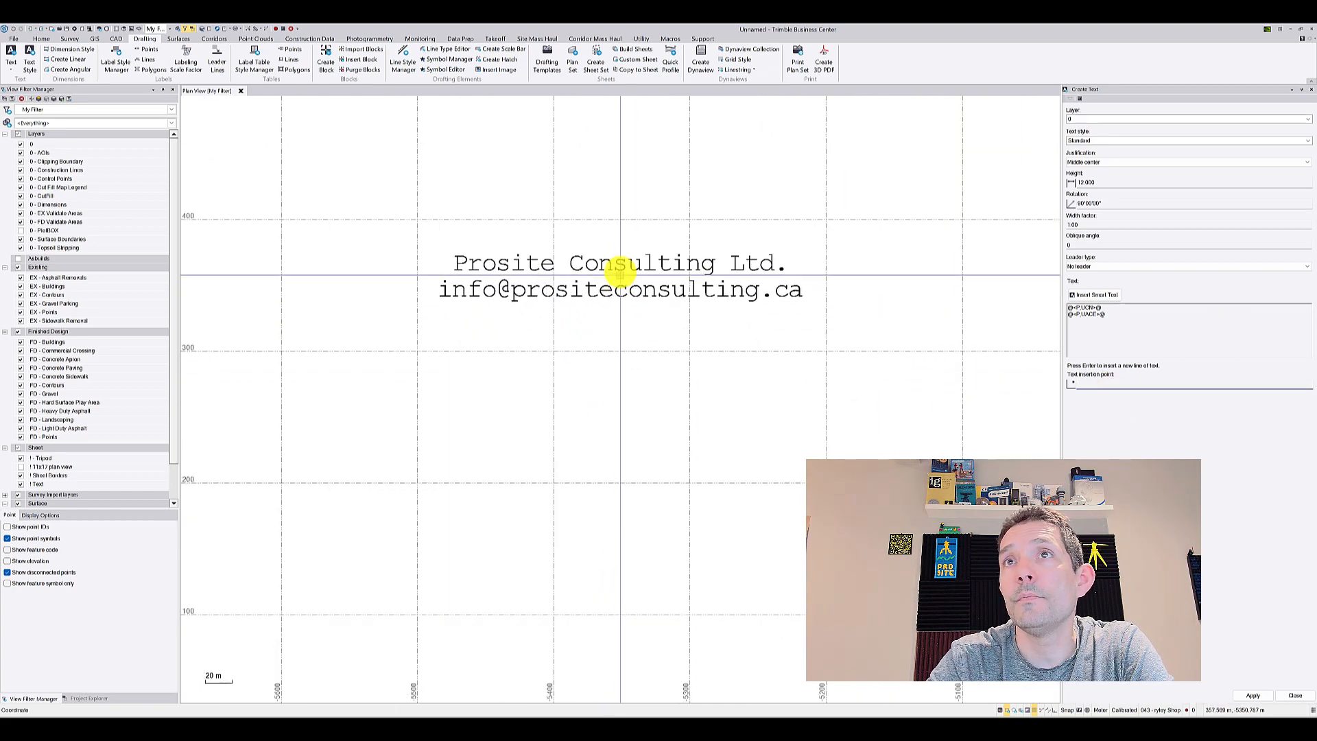
pyautogui.click(621, 276)
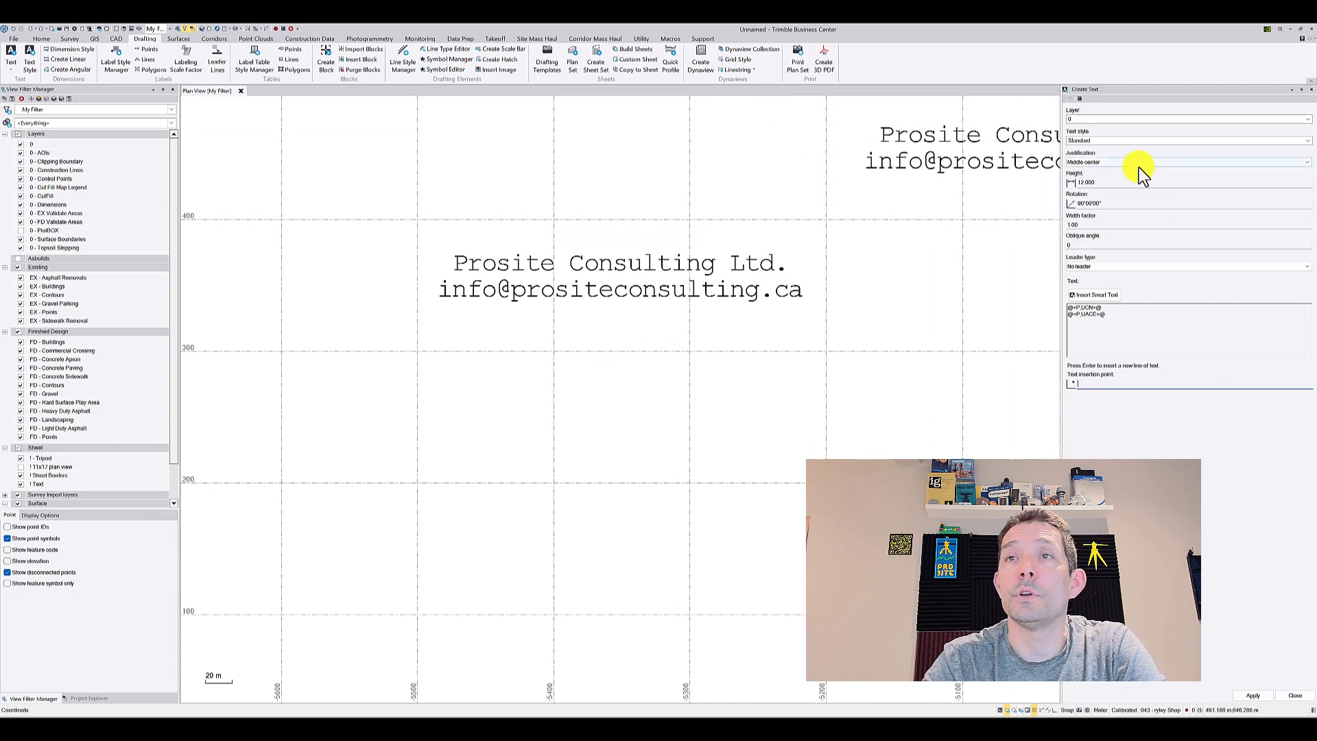
# - Find the ProjectSettings command by searching for "projects" and open the project settings
pyautogui.write('pro')
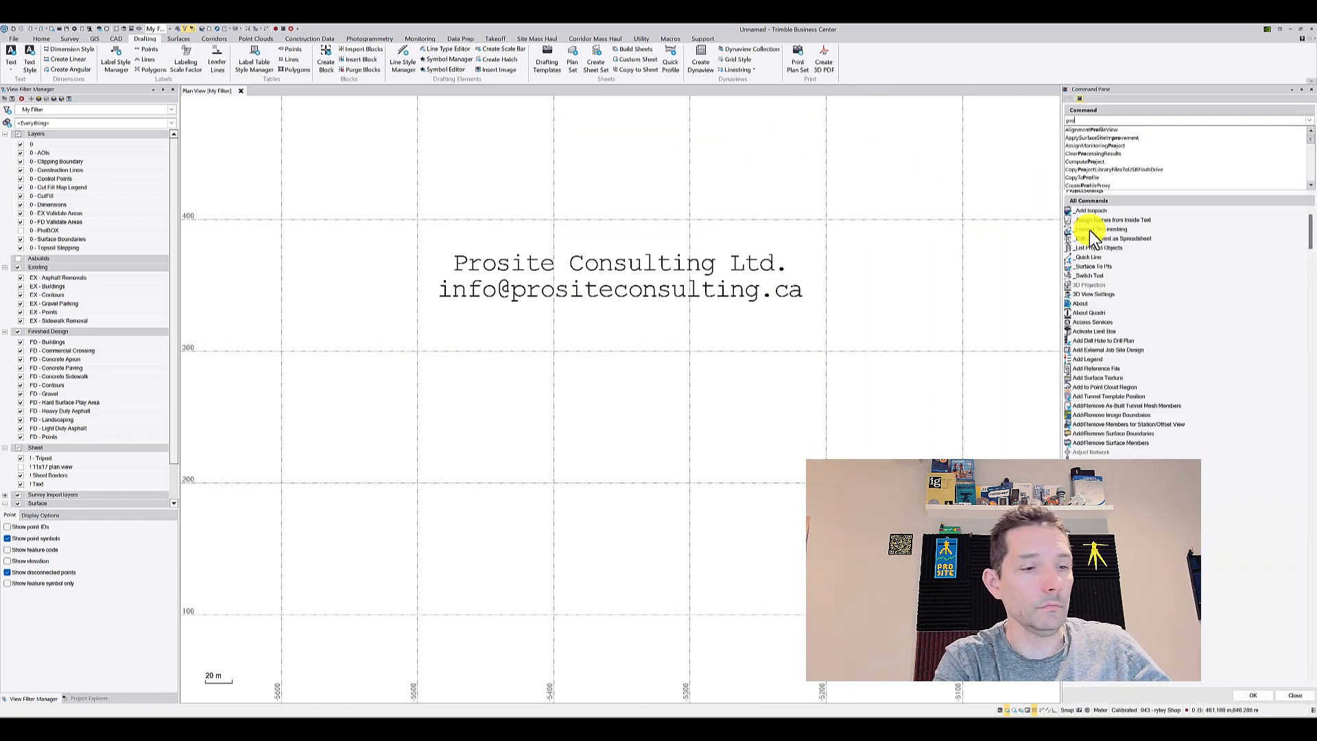
pyautogui.write('jects')
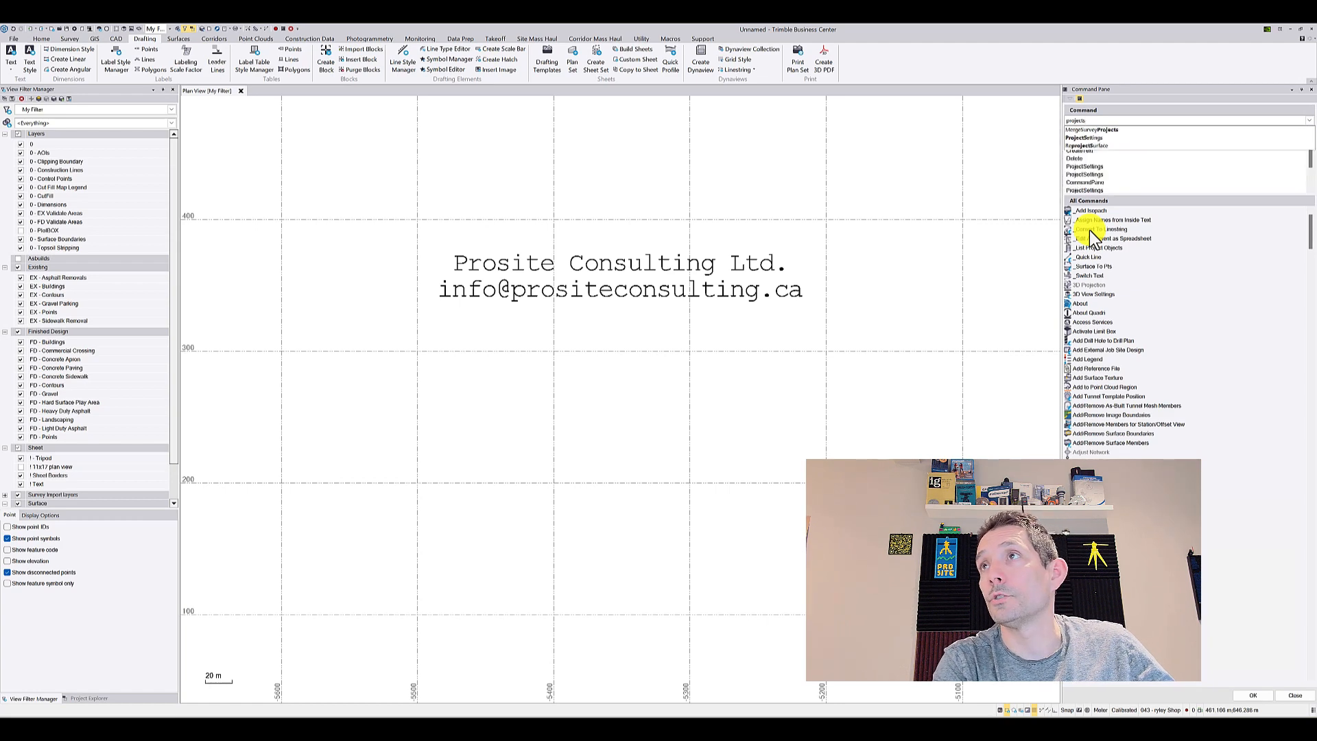
pyautogui.click(1086, 137)
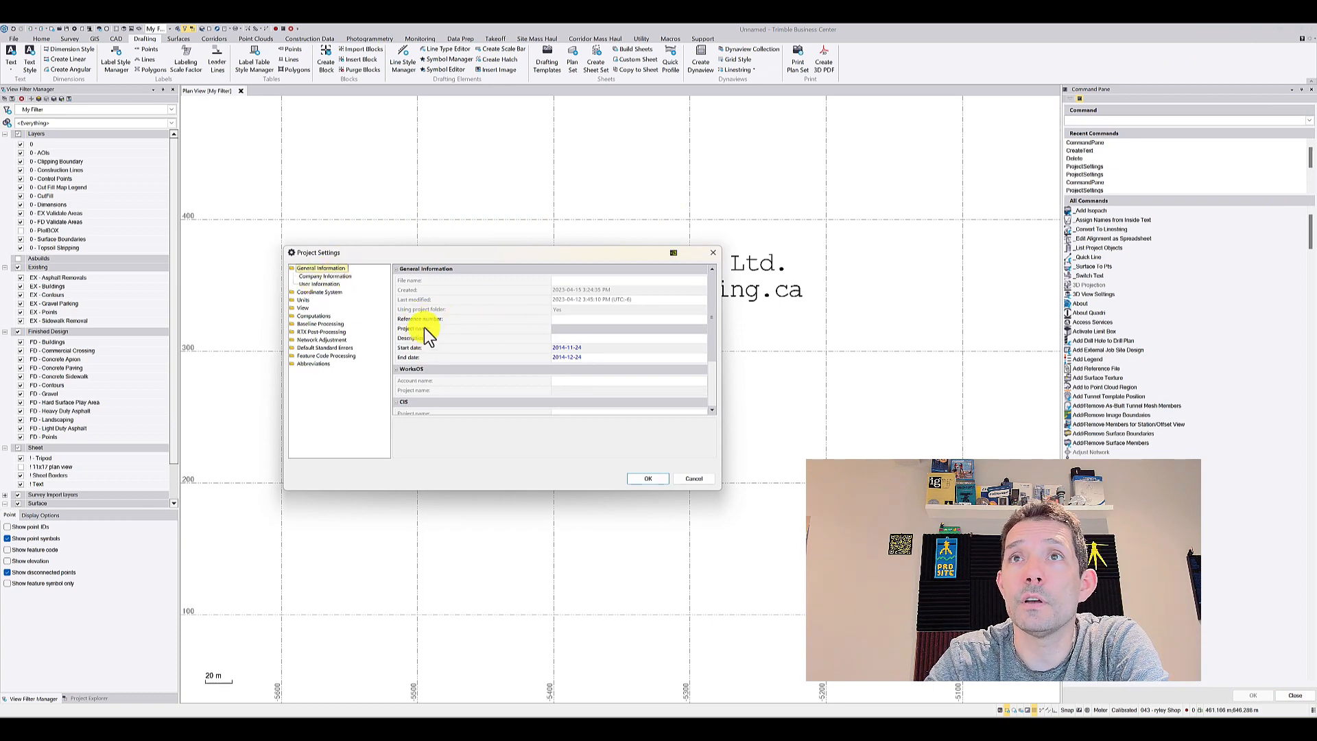
# - Append "test" to the company e-mail in the Company Information project settings and apply the change
pyautogui.scroll(-3, 453, 370)
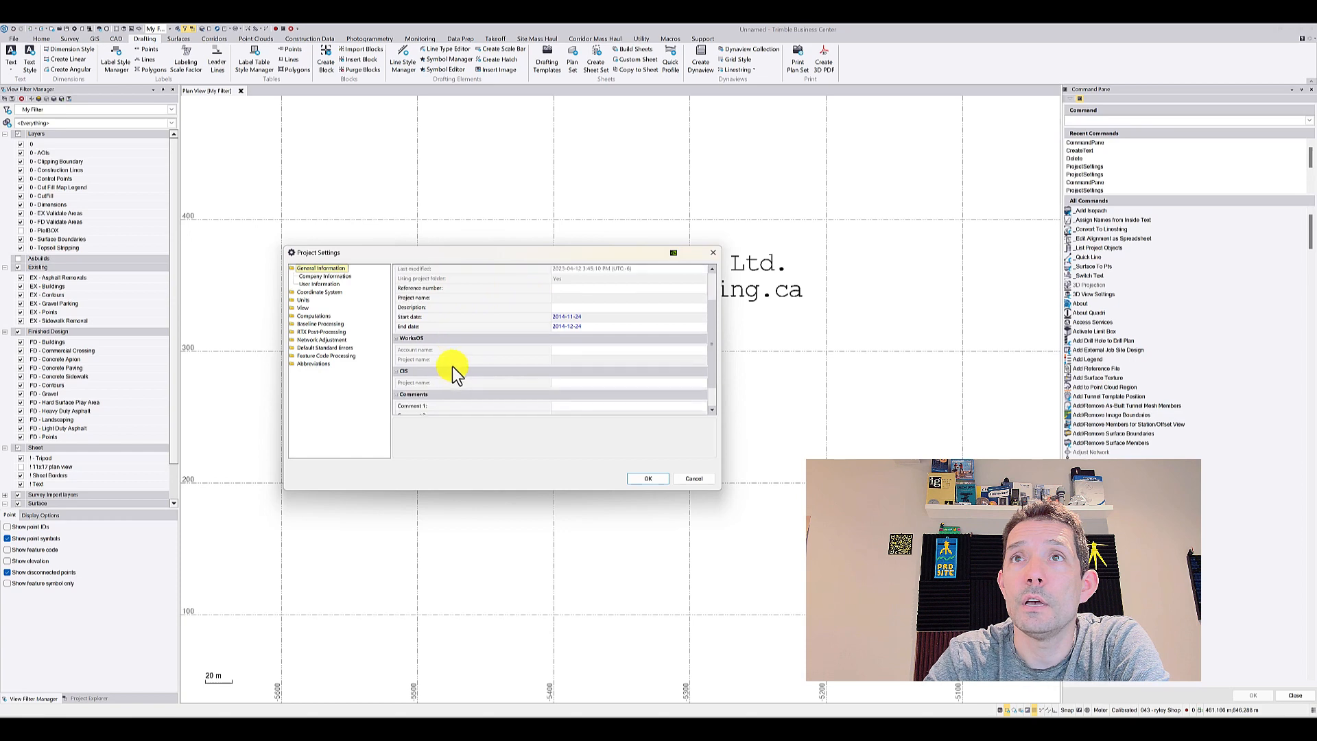
pyautogui.click(325, 277)
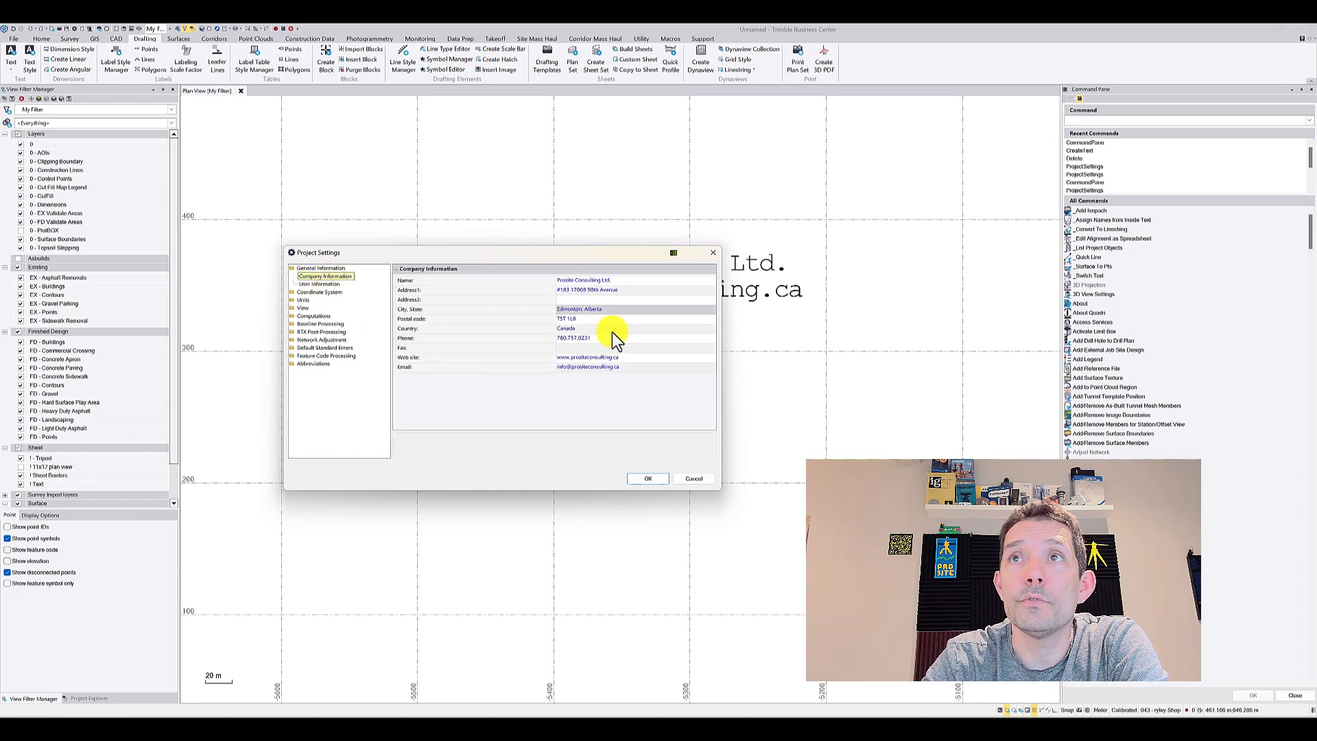
pyautogui.moveTo(572, 253); pyautogui.dragTo(698, 324)
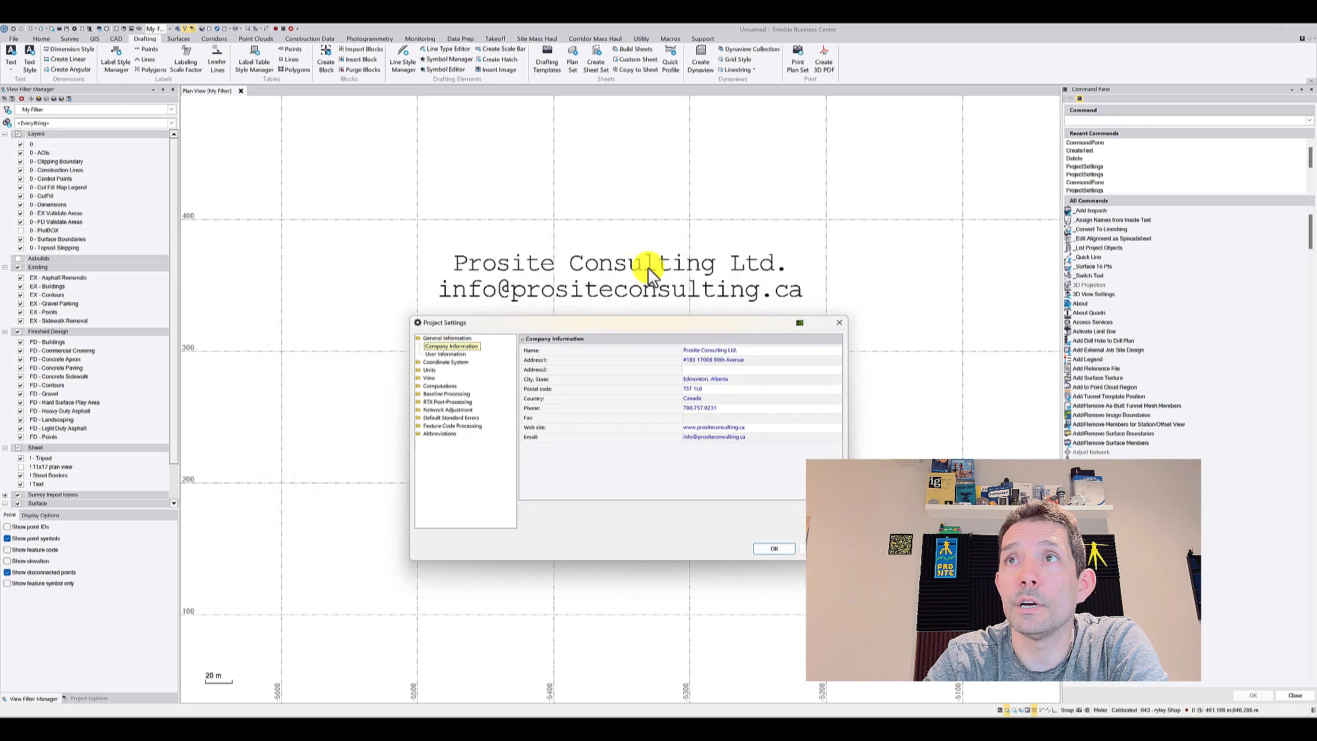
pyautogui.click(757, 439)
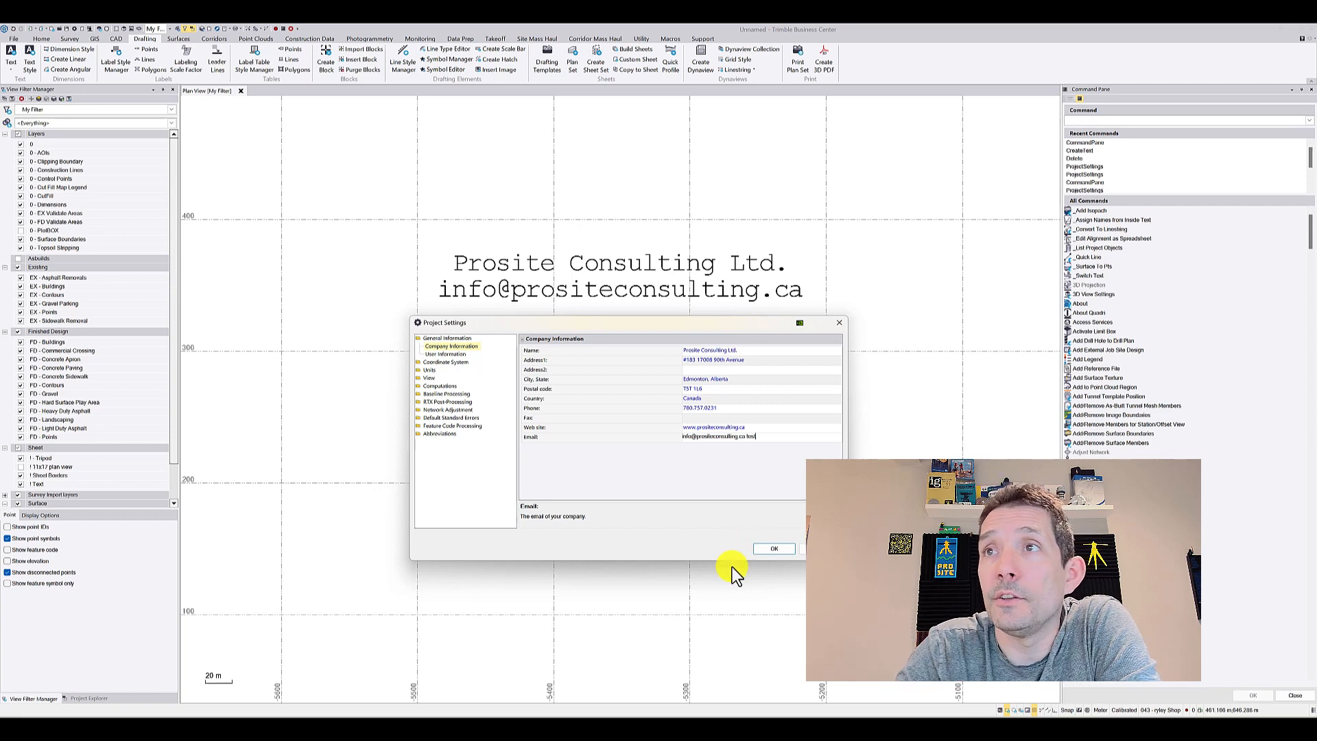
pyautogui.click(775, 551)
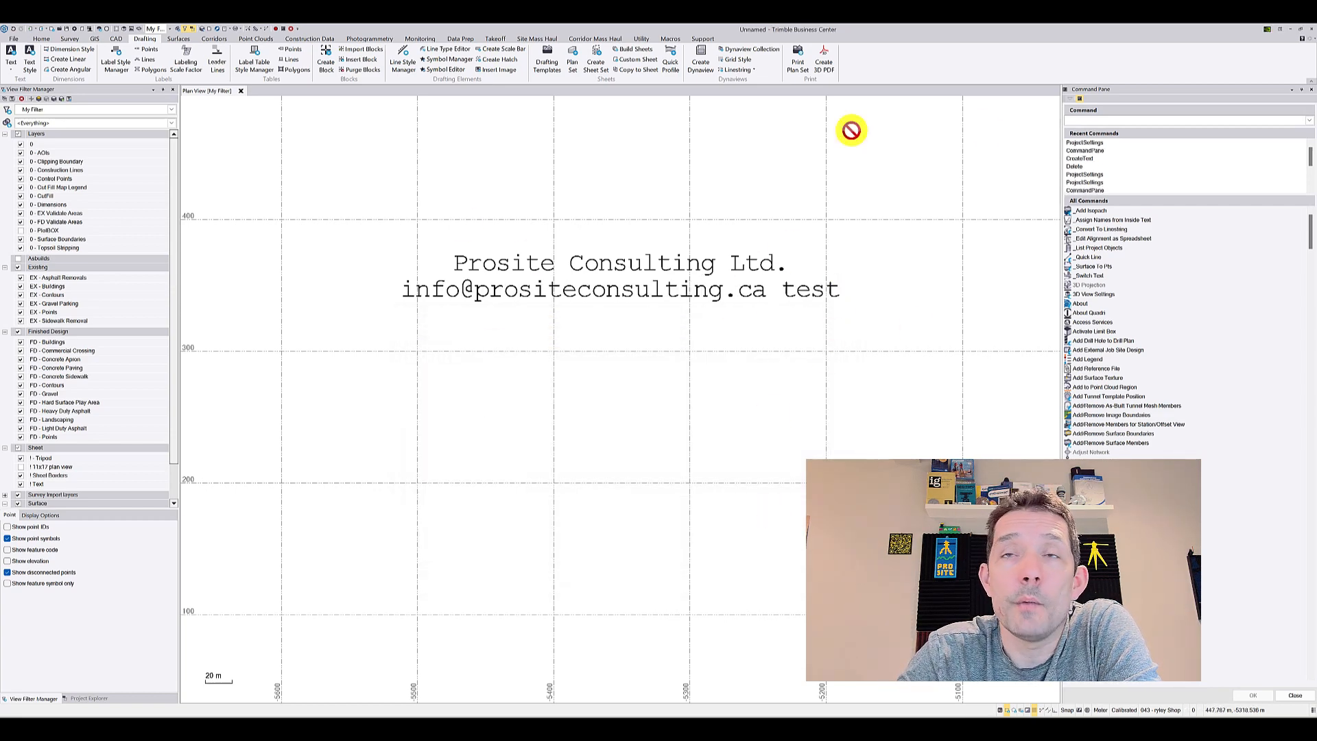
# - Reopen the project settings, remove "test" from the end of the company e-mail and apply the change
pyautogui.click(1085, 142)
pyautogui.doubleClick(1086, 143)
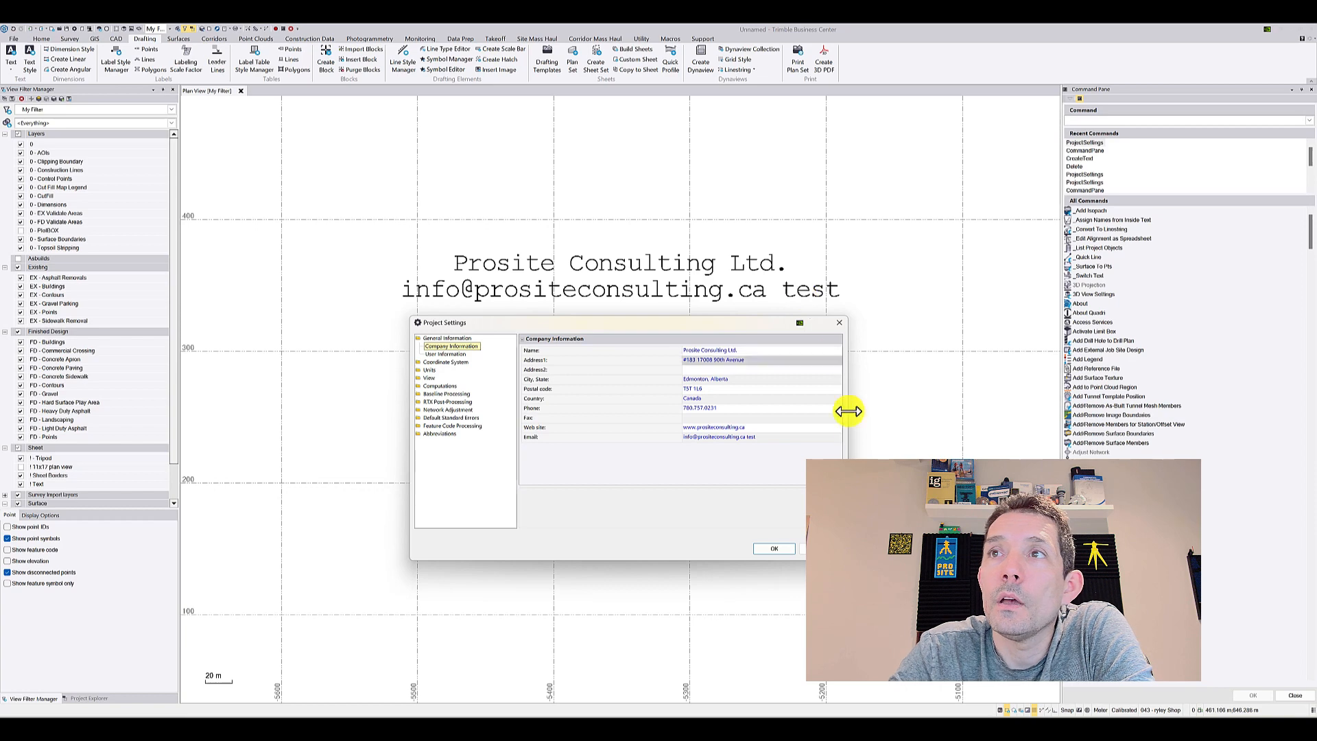
pyautogui.click(794, 442)
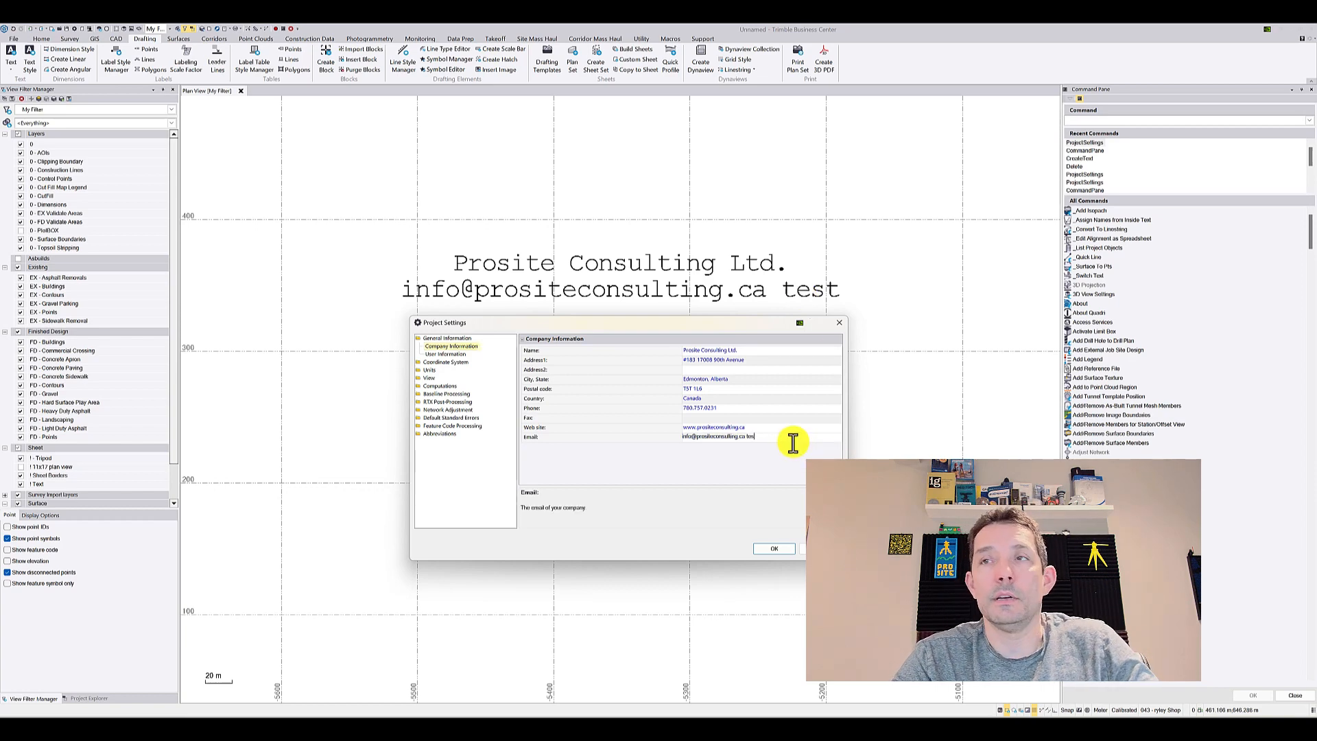
pyautogui.press('BackSpace')
pyautogui.press('BackSpace')
pyautogui.press('BackSpace')
pyautogui.press('BackSpace')
pyautogui.press('BackSpace')
pyautogui.click(785, 552)
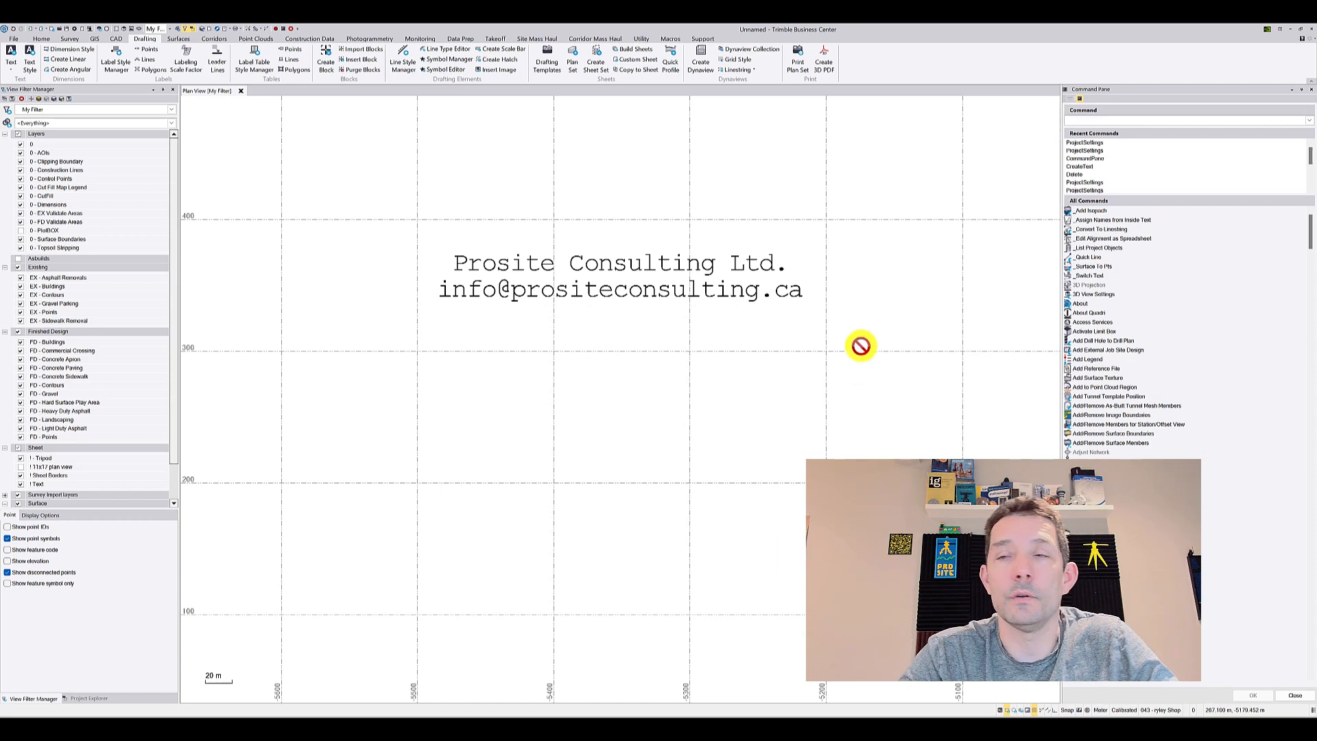
# - Review the Company Information and User Information fields in the project settings
pyautogui.doubleClick(1097, 133)
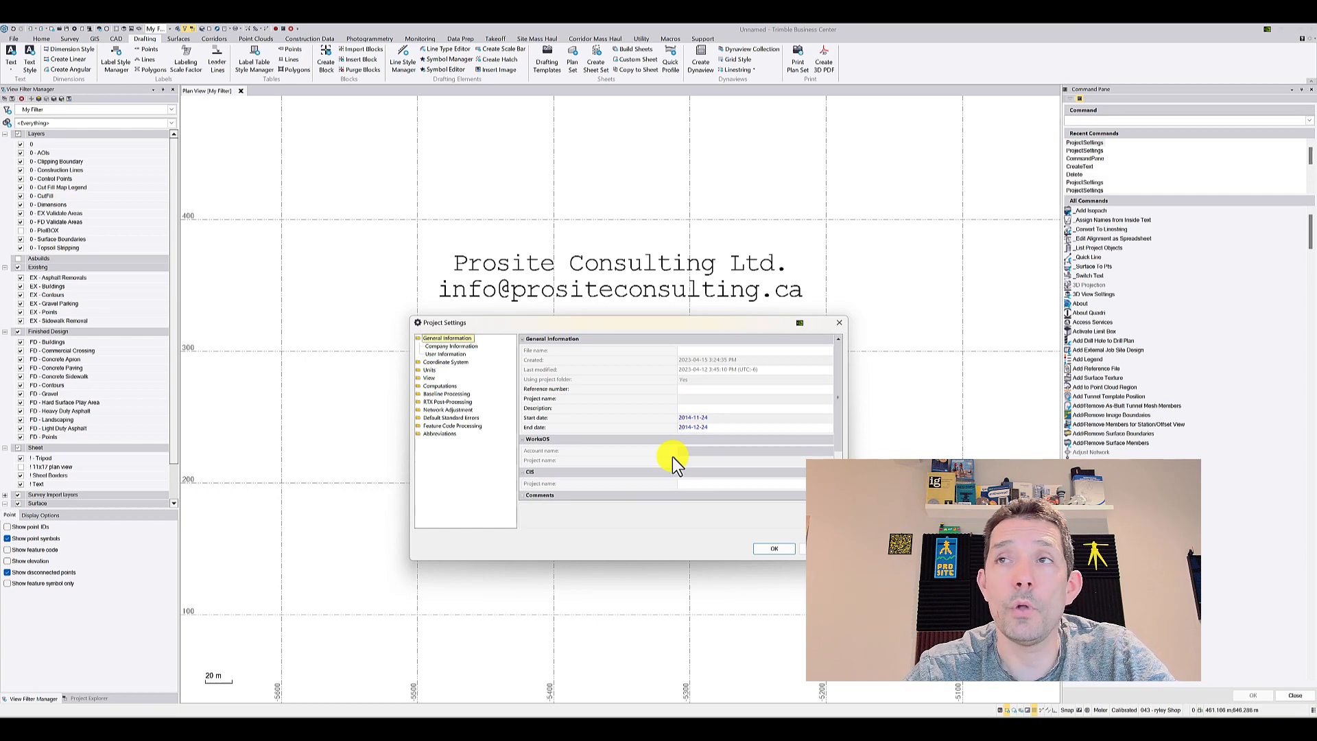
pyautogui.click(468, 348)
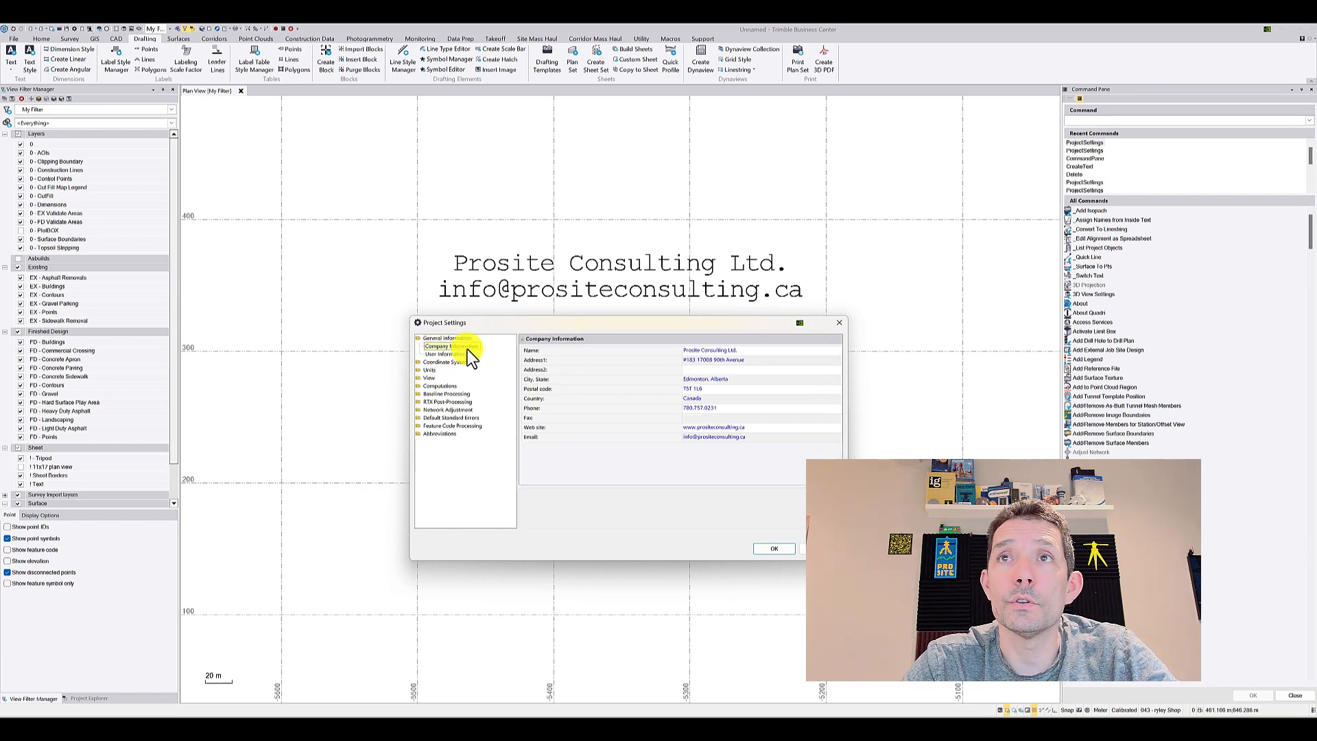
pyautogui.click(452, 355)
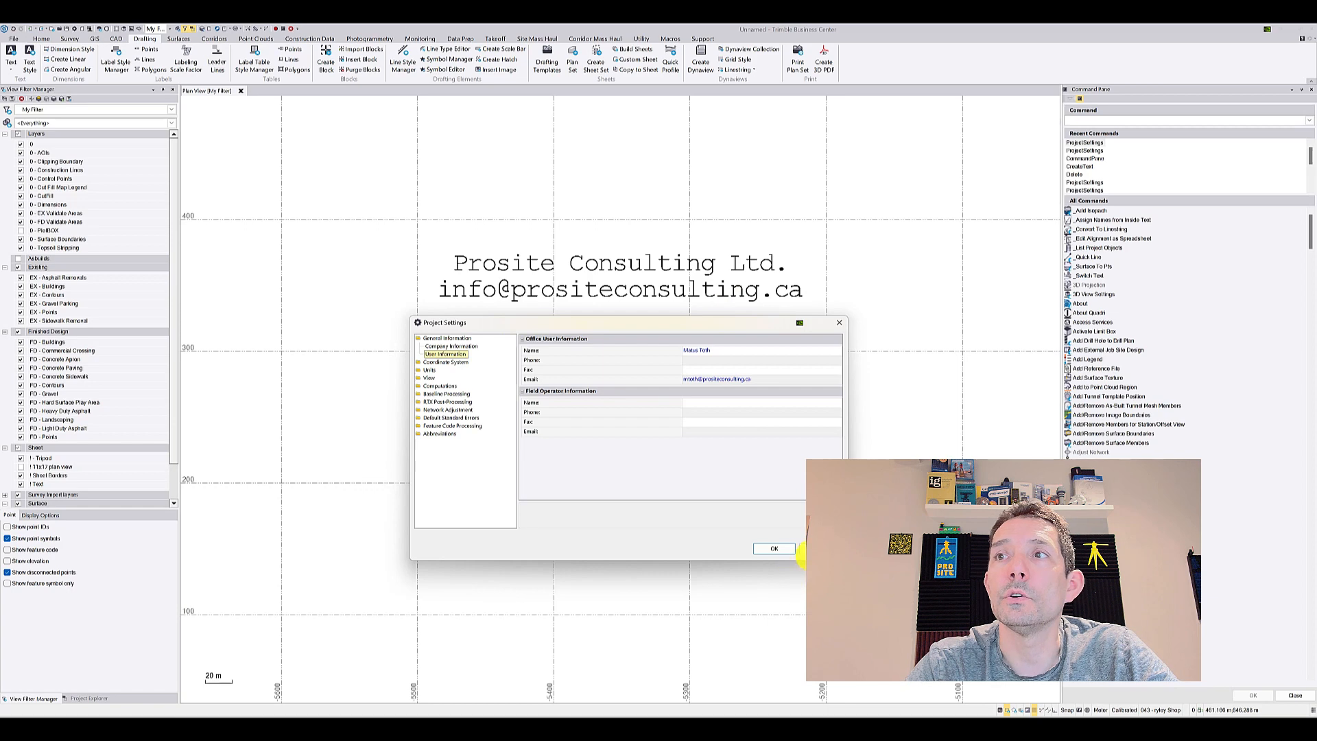
pyautogui.click(779, 549)
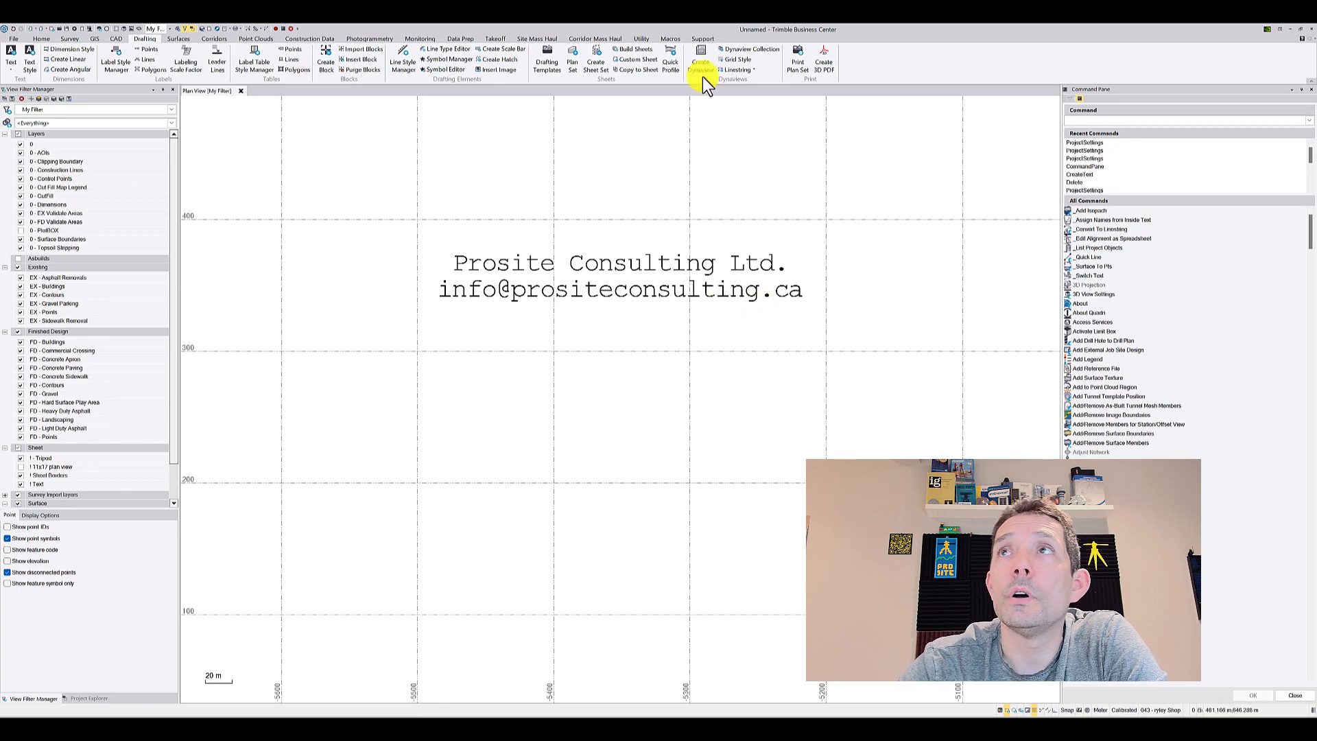
# - Try to run an Earthwork Report of type Stockpile/Depression on the Original ground surface
pyautogui.click(243, 27)
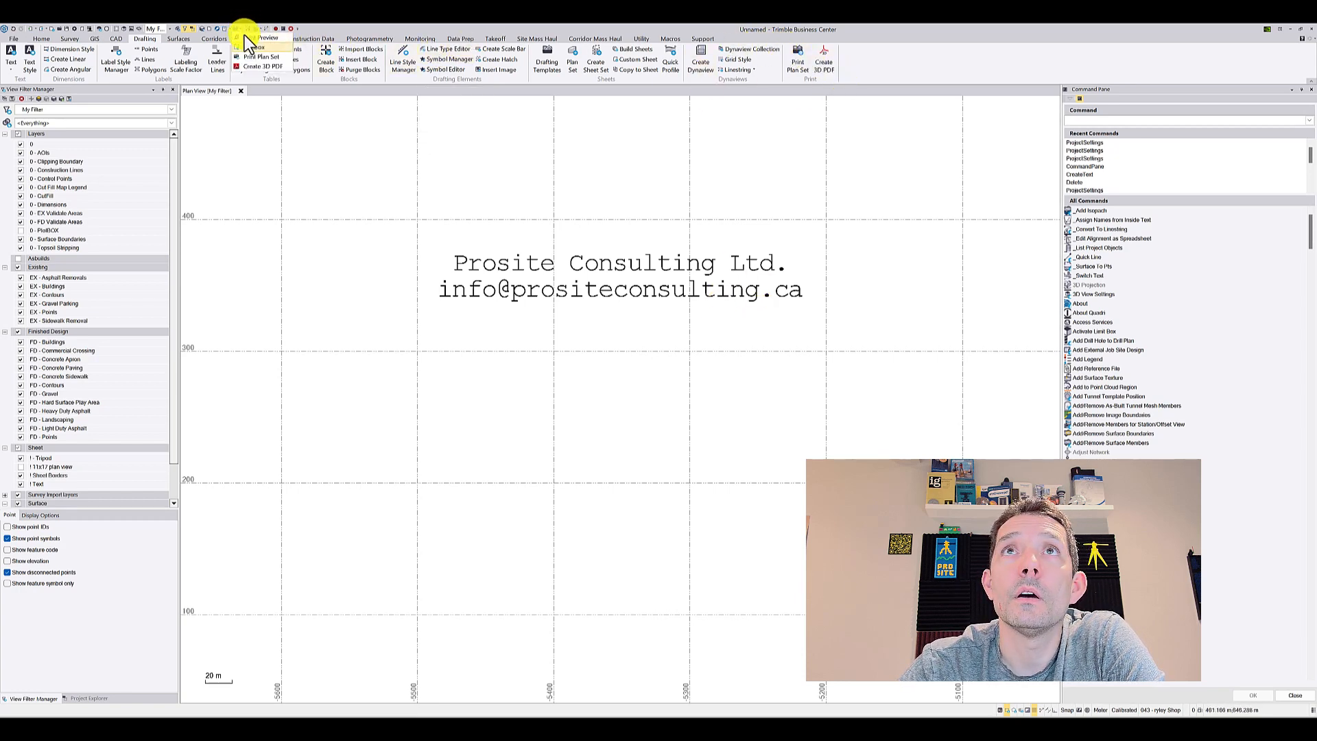
pyautogui.click(243, 27)
pyautogui.click(227, 27)
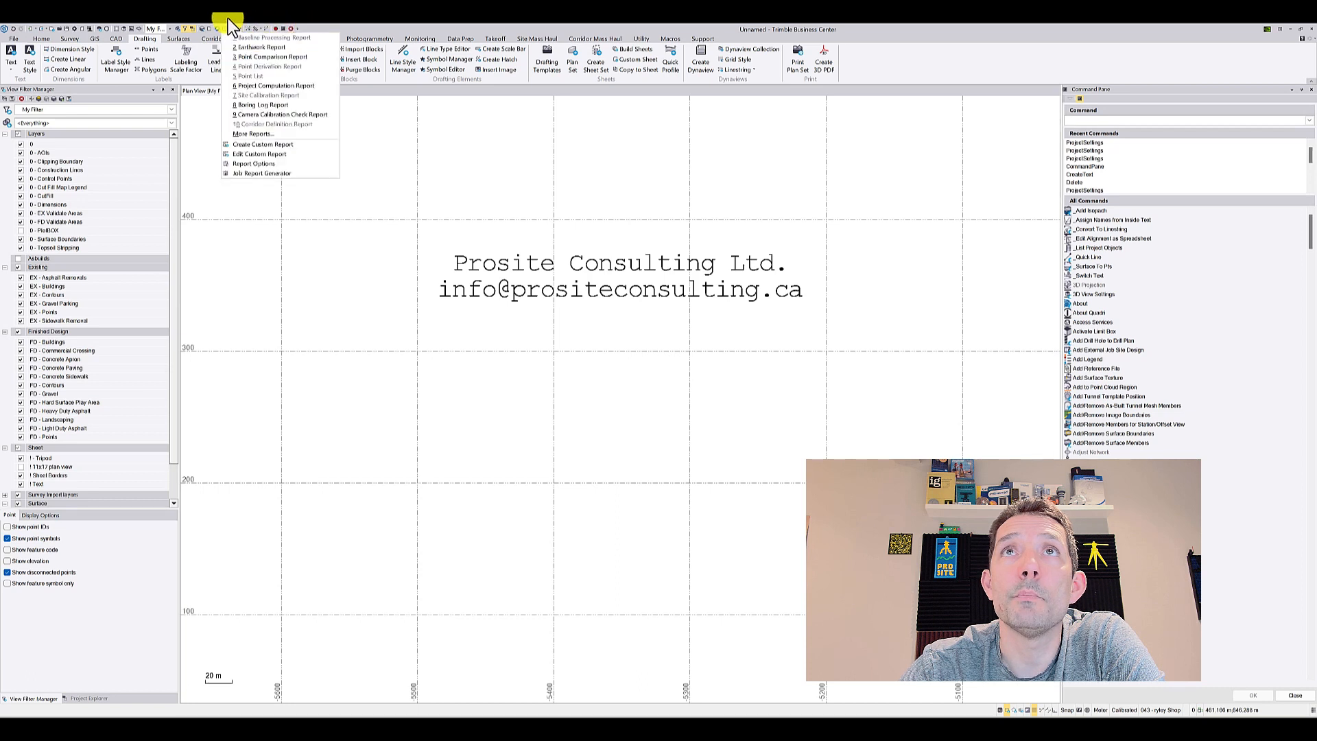
pyautogui.click(256, 46)
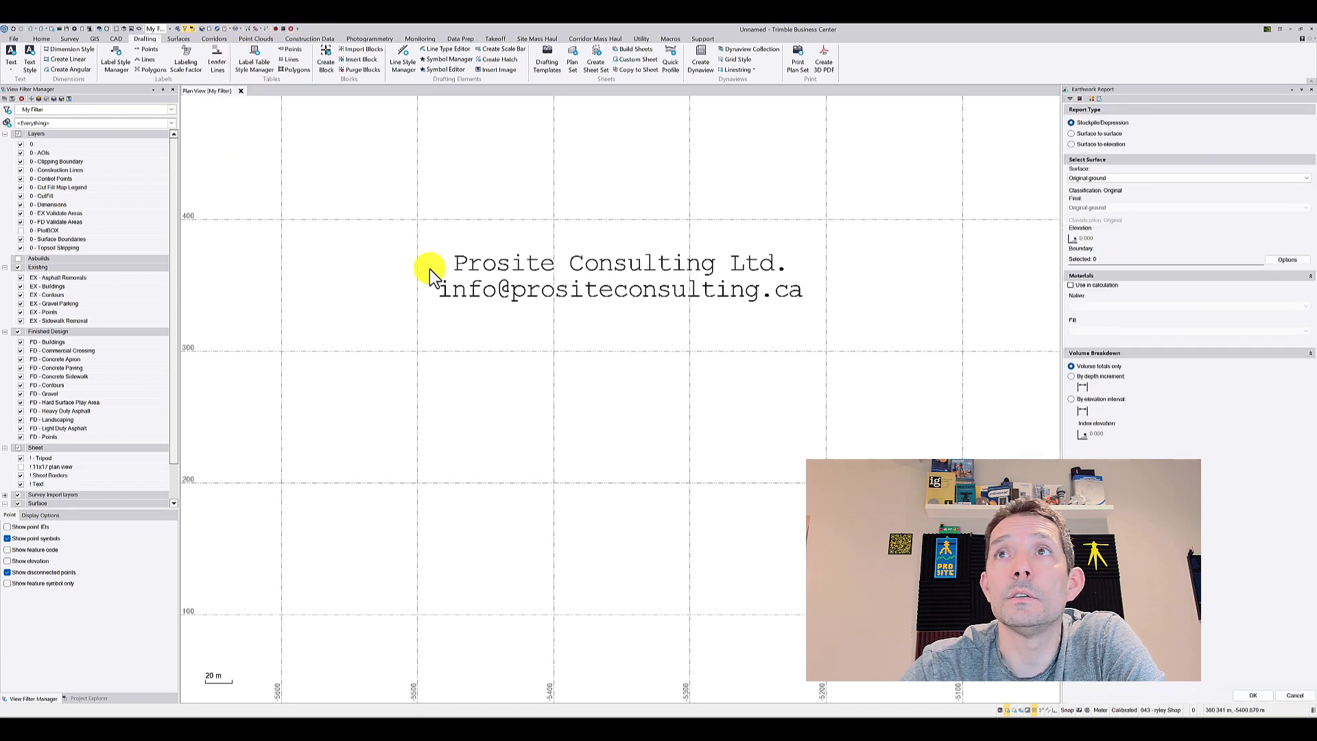
pyautogui.click(1252, 695)
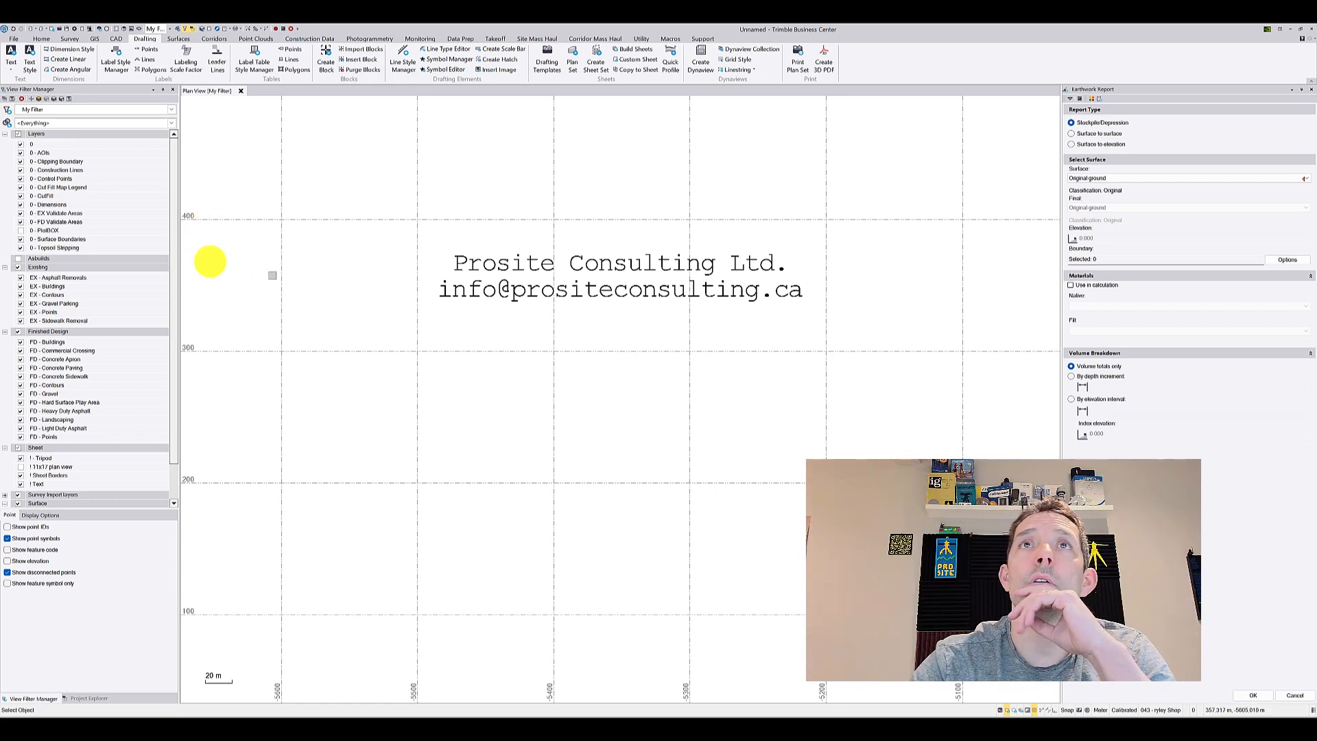
# - Set up a new polyline on the EX - Contours layer with an elevation of 100
pyautogui.click(116, 38)
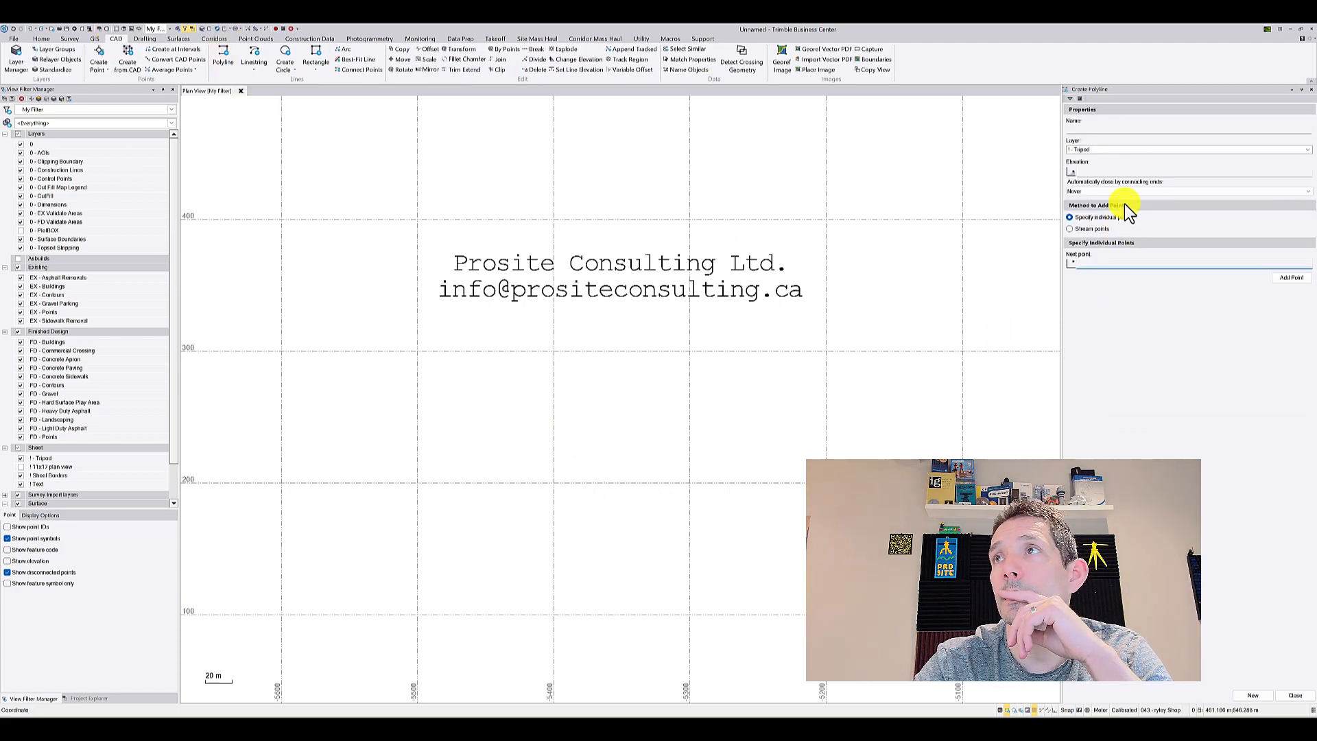
pyautogui.click(1304, 149)
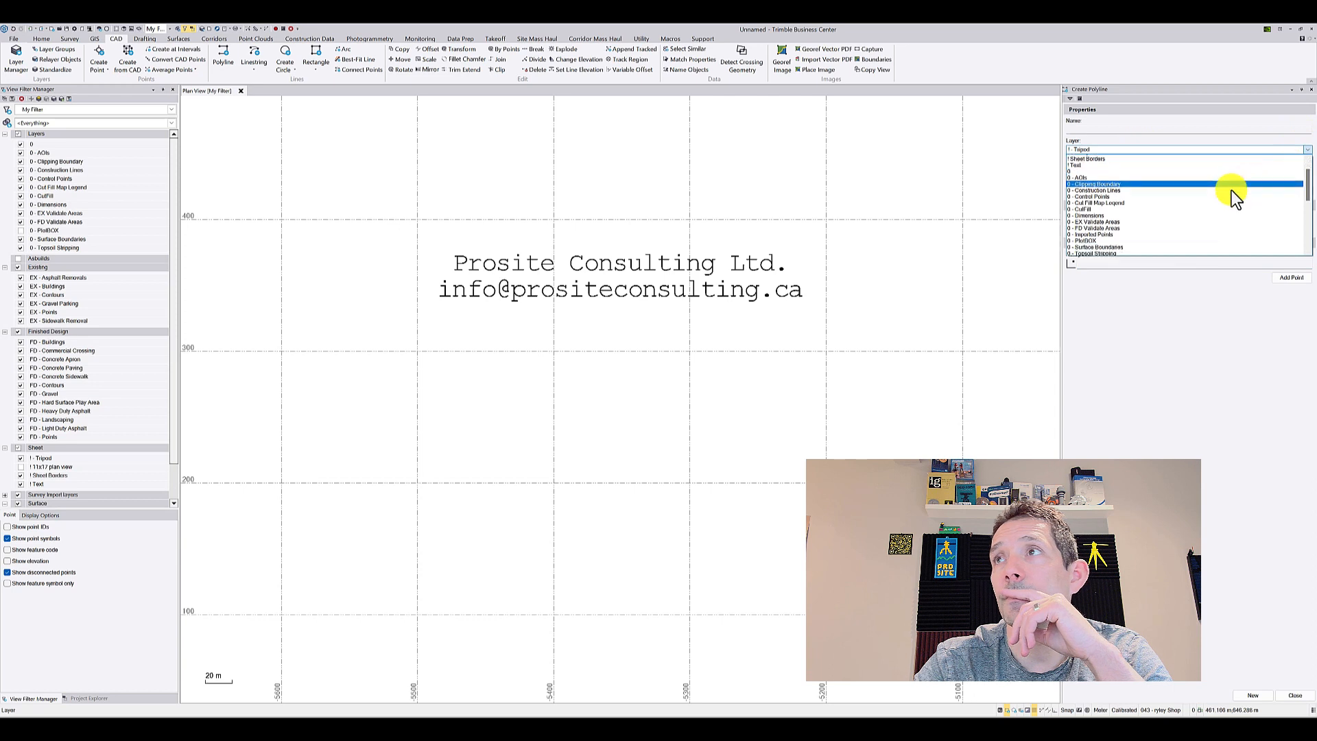
pyautogui.scroll(-1, 1158, 244)
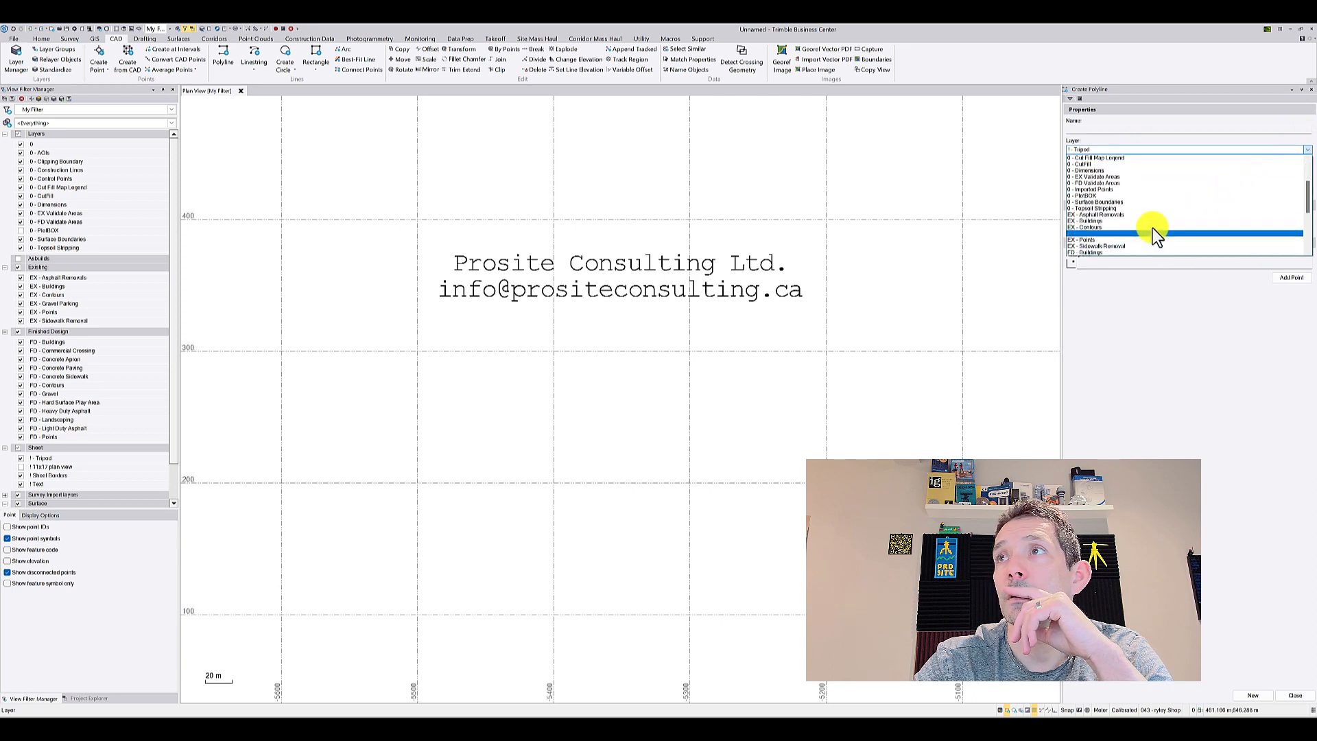
pyautogui.click(1146, 226)
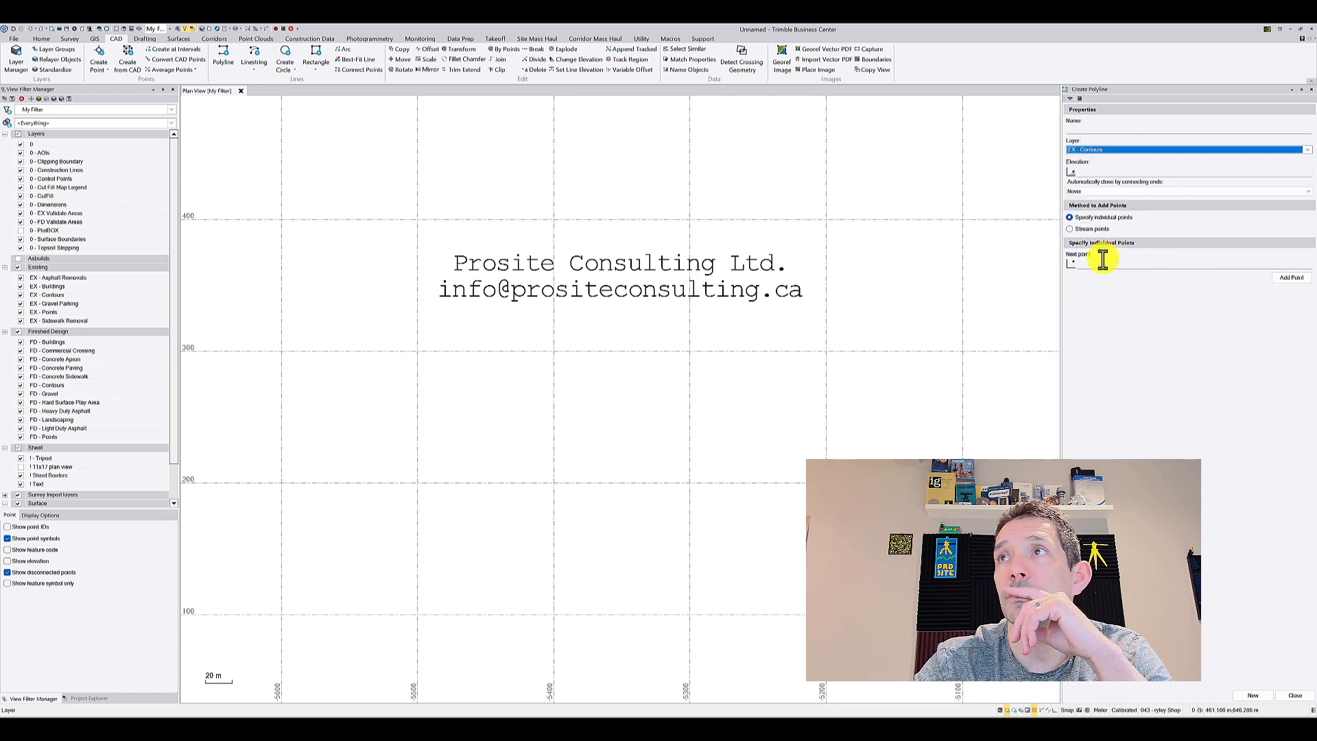
pyautogui.click(1101, 264)
pyautogui.write('100')
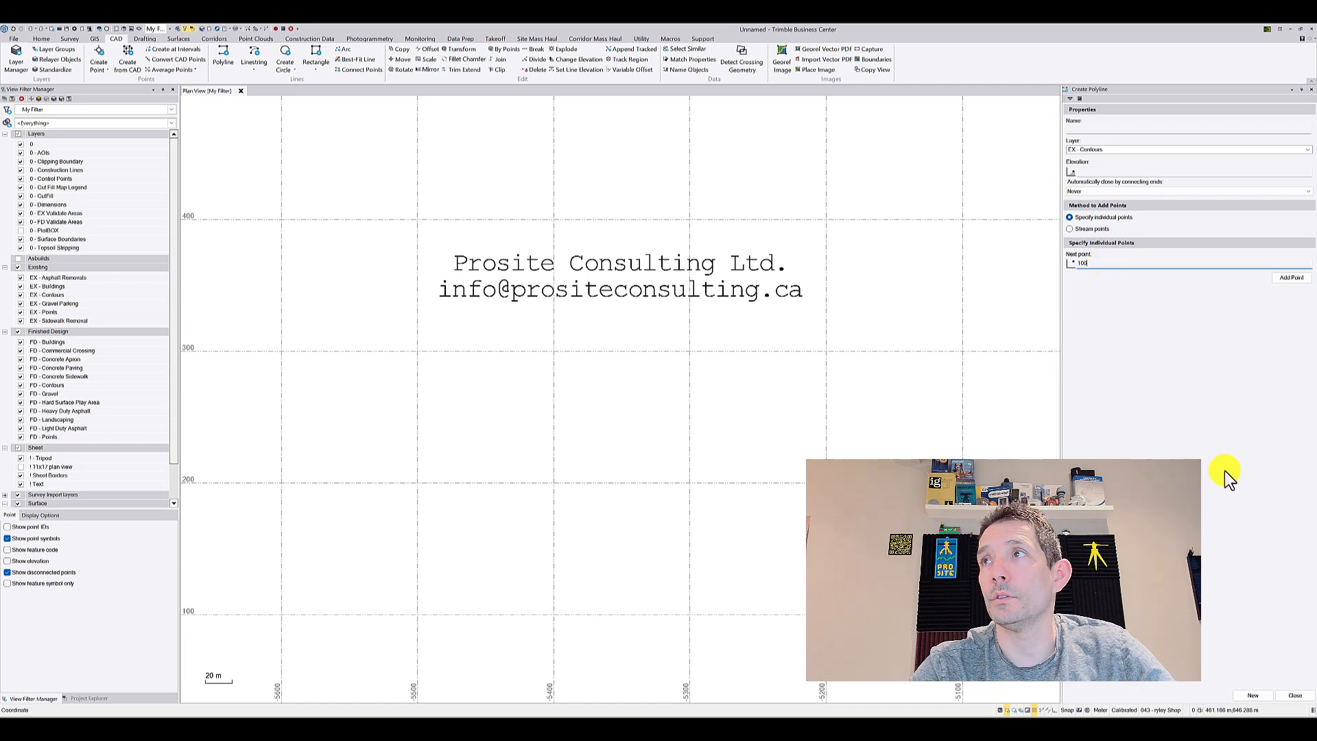
pyautogui.click(1088, 165)
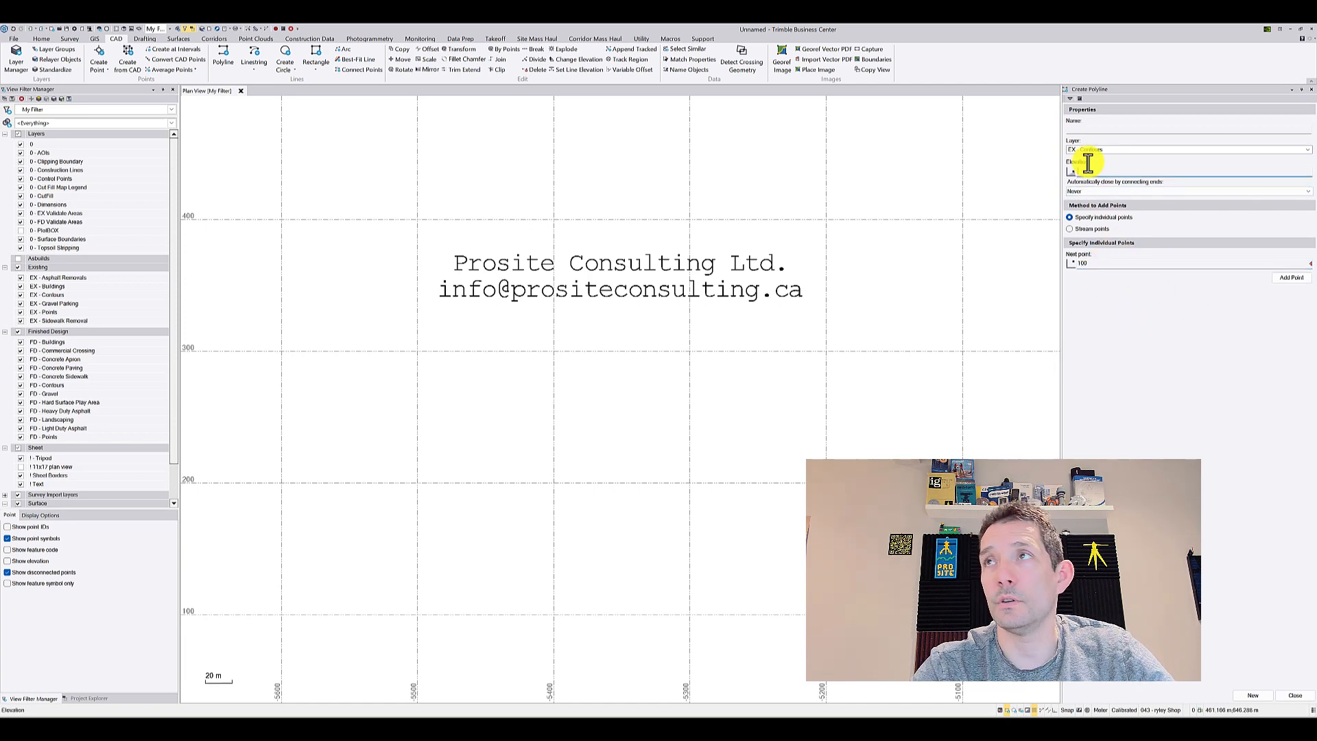
pyautogui.write('100')
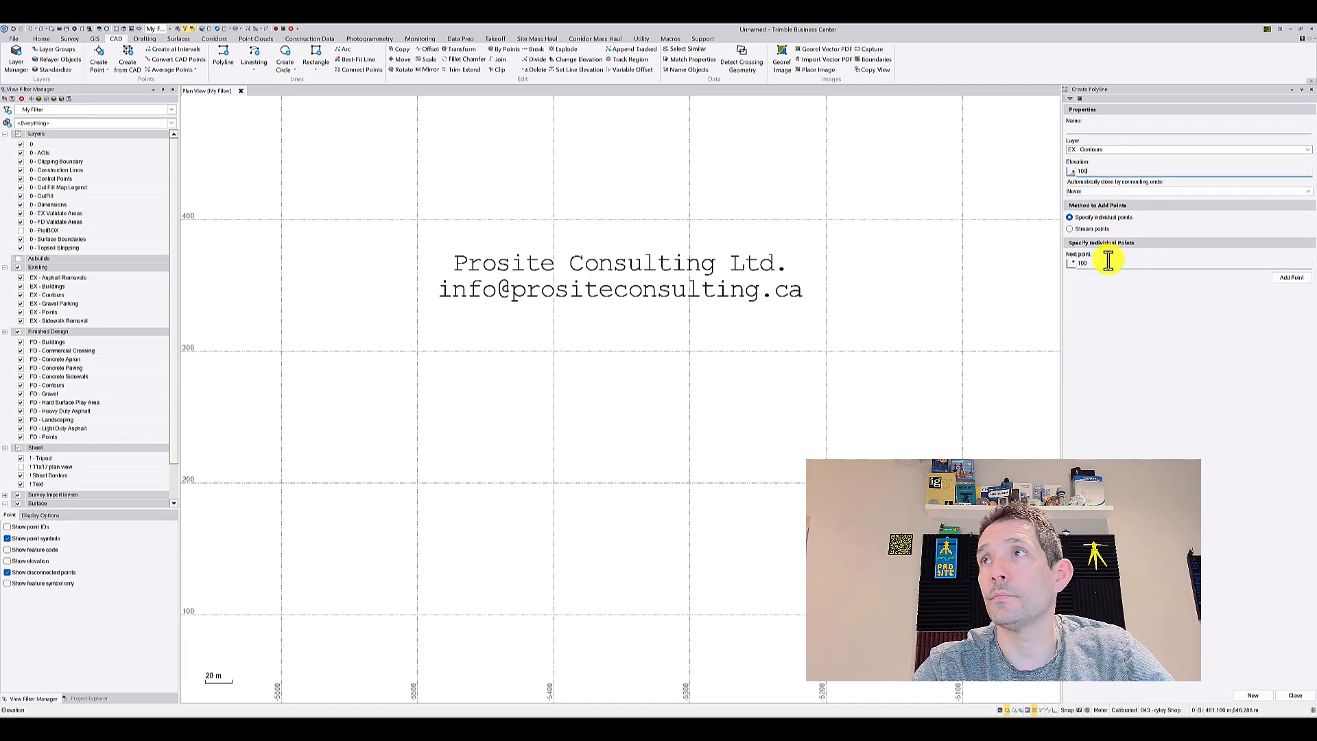
# - Draw a closed four-sided polyline in the plan view below the company text, ending at its start point
pyautogui.click(533, 401)
pyautogui.click(842, 387)
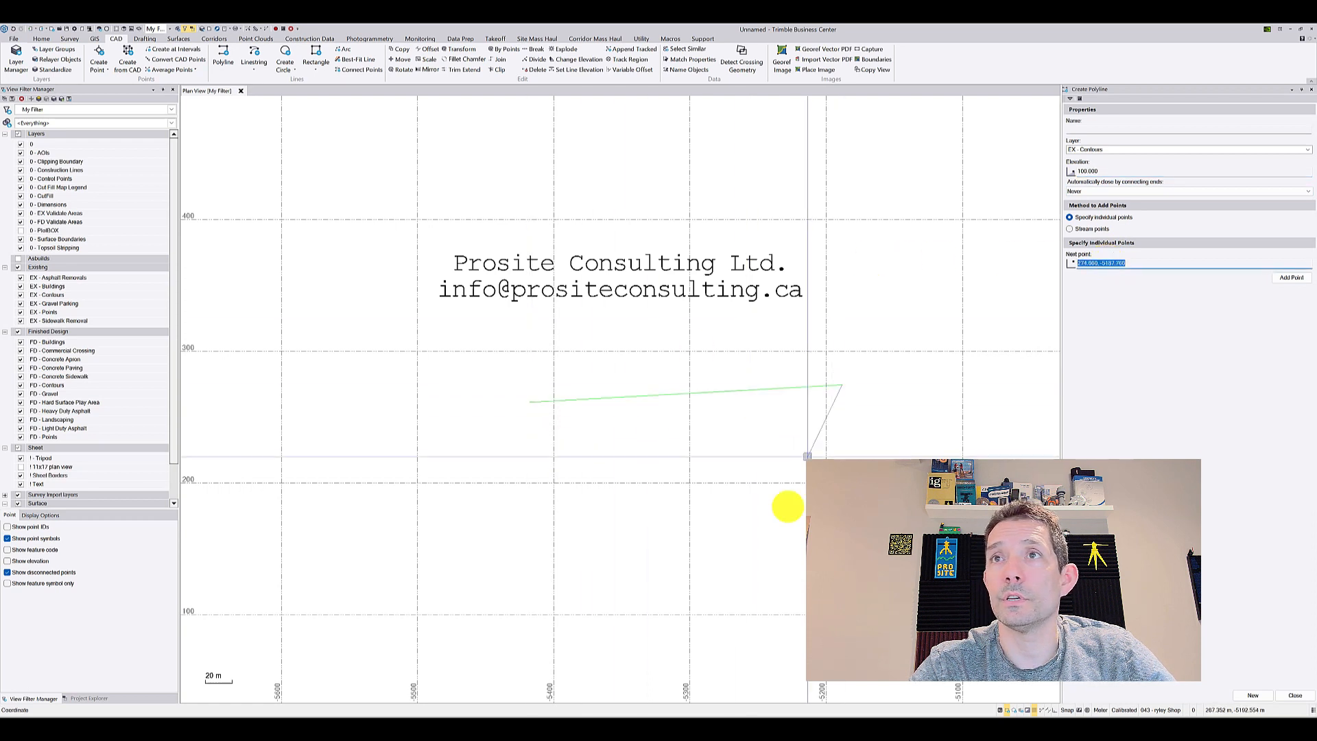
pyautogui.click(783, 526)
pyautogui.click(532, 604)
pyautogui.click(530, 402)
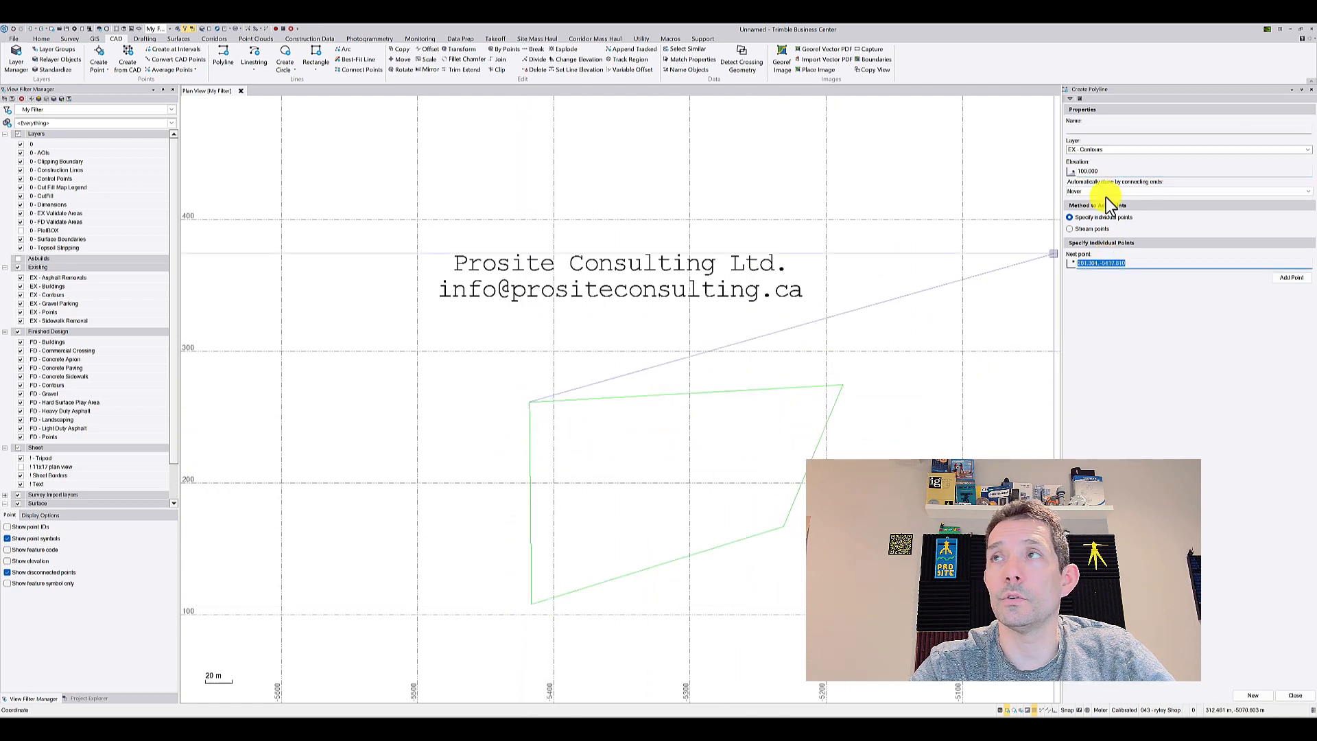
# - Start another polyline on the FD - Contours layer with an elevation of 101
pyautogui.click(1155, 146)
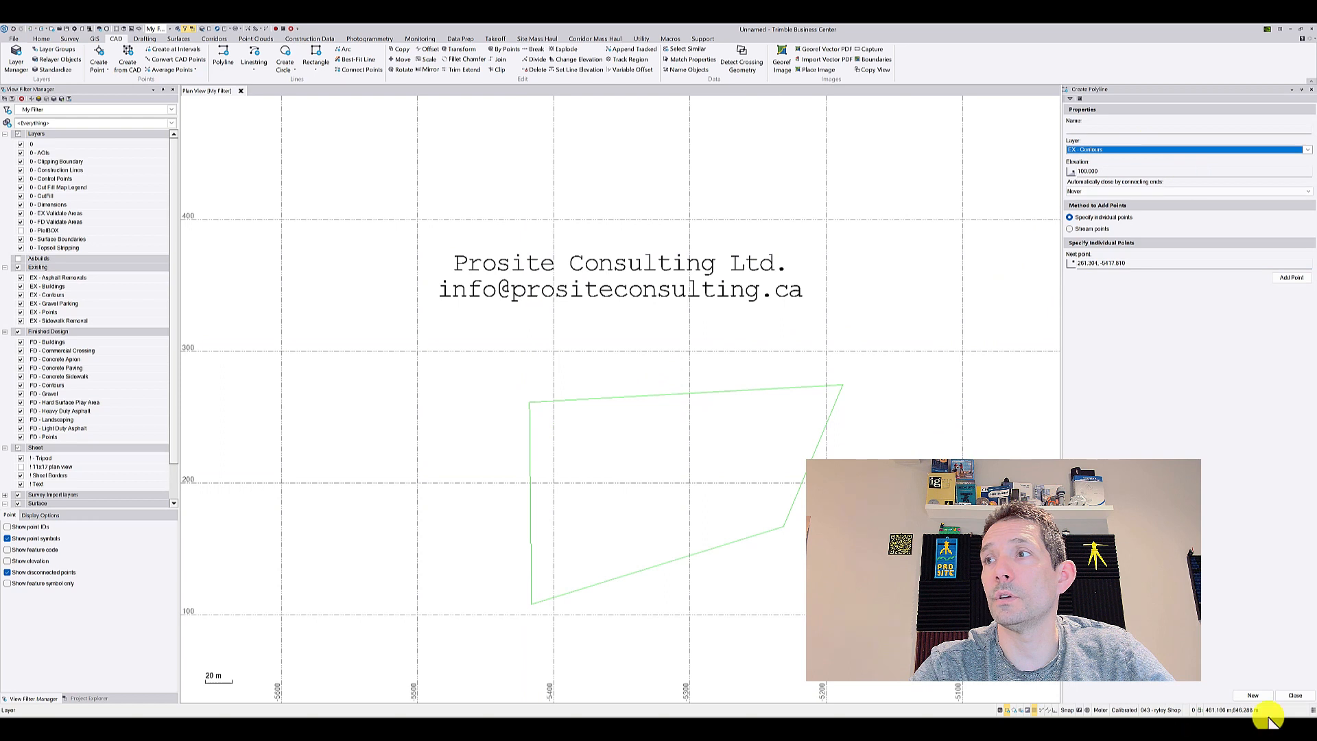
pyautogui.click(1305, 150)
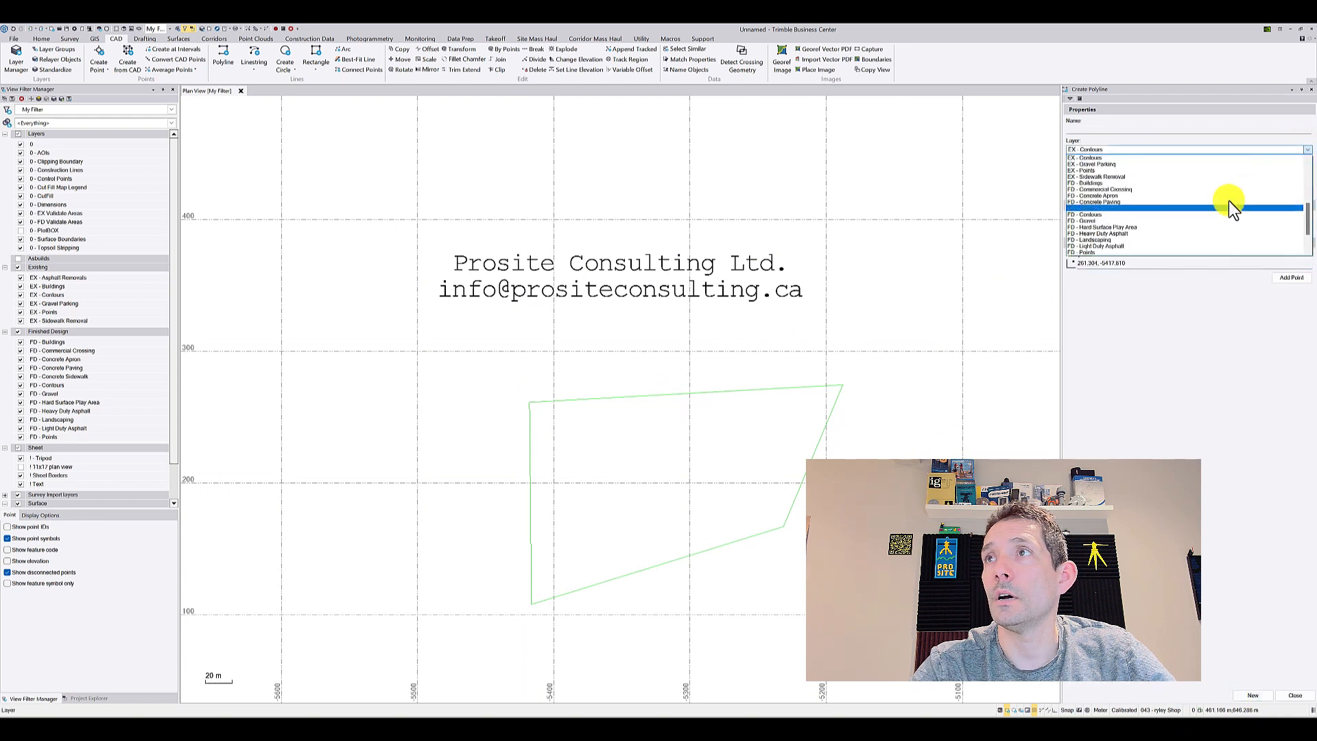
pyautogui.scroll(-2, 1228, 202)
pyautogui.click(1154, 173)
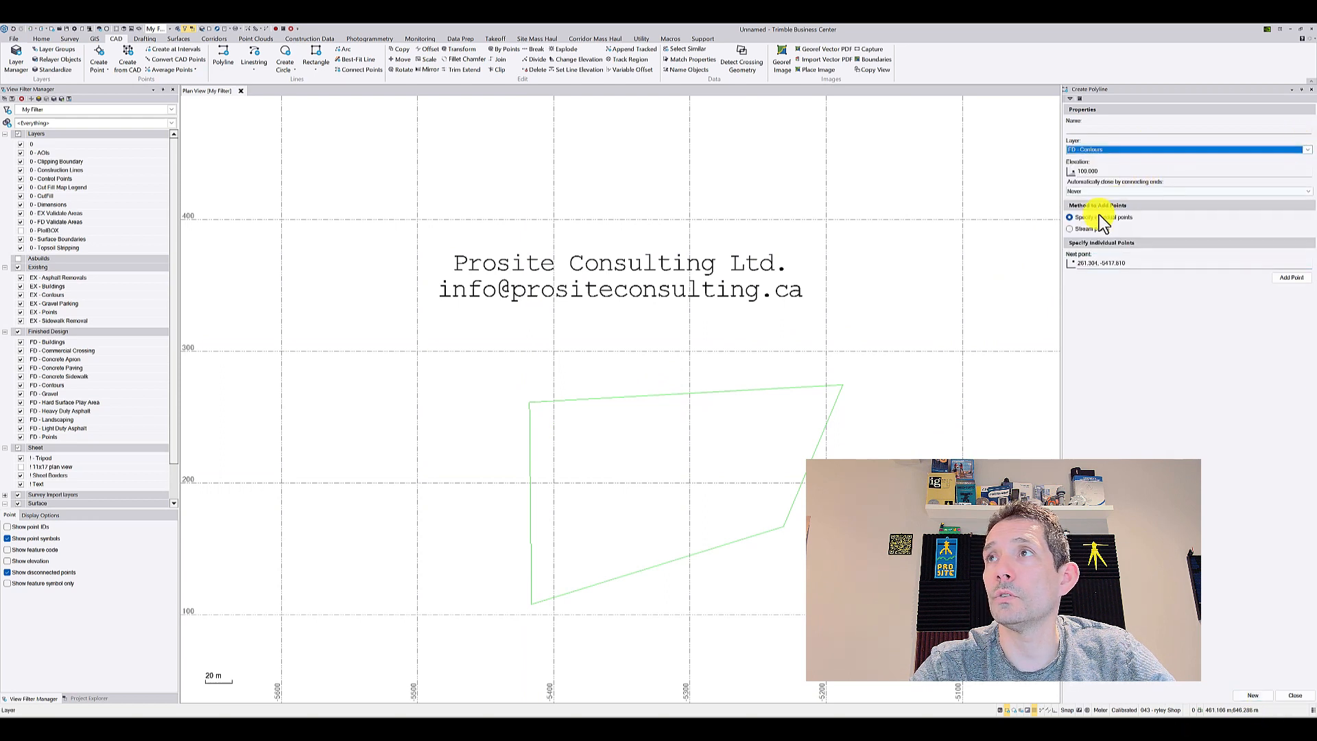
pyautogui.moveTo(1111, 171); pyautogui.dragTo(1051, 170)
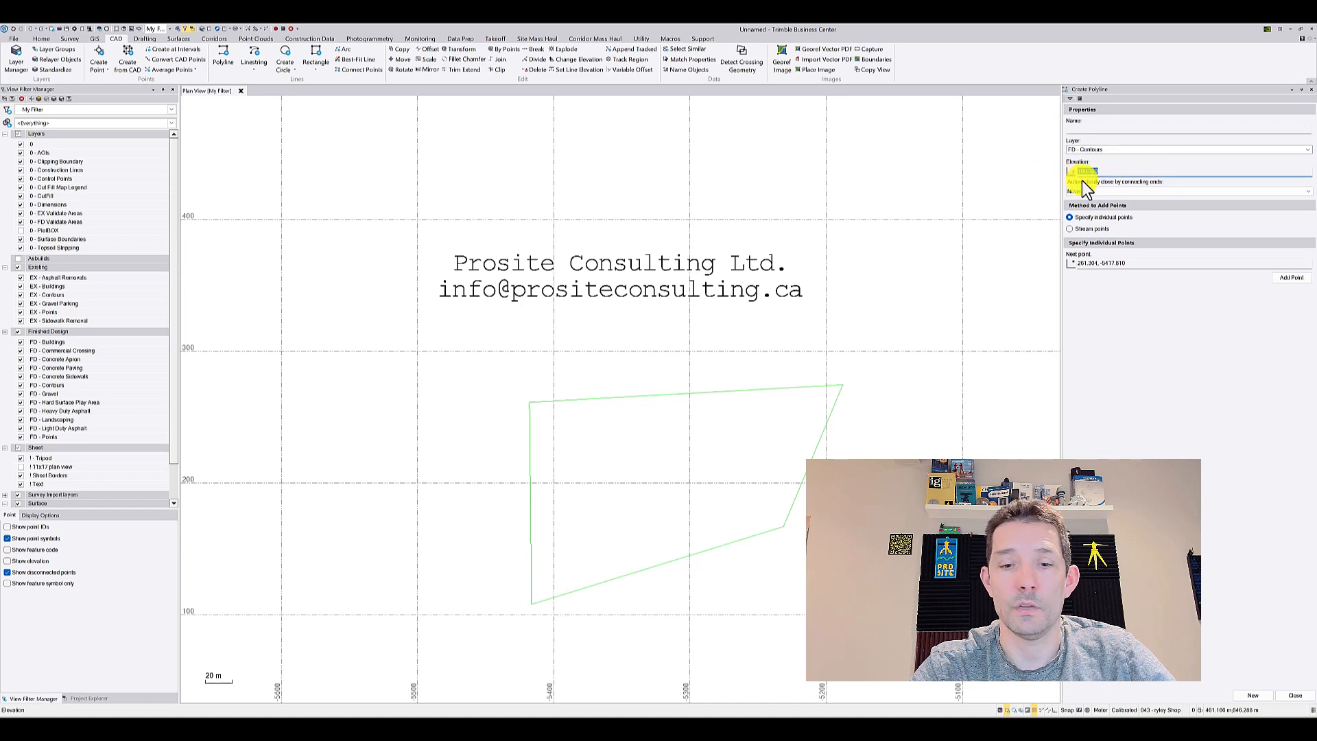
pyautogui.write('101')
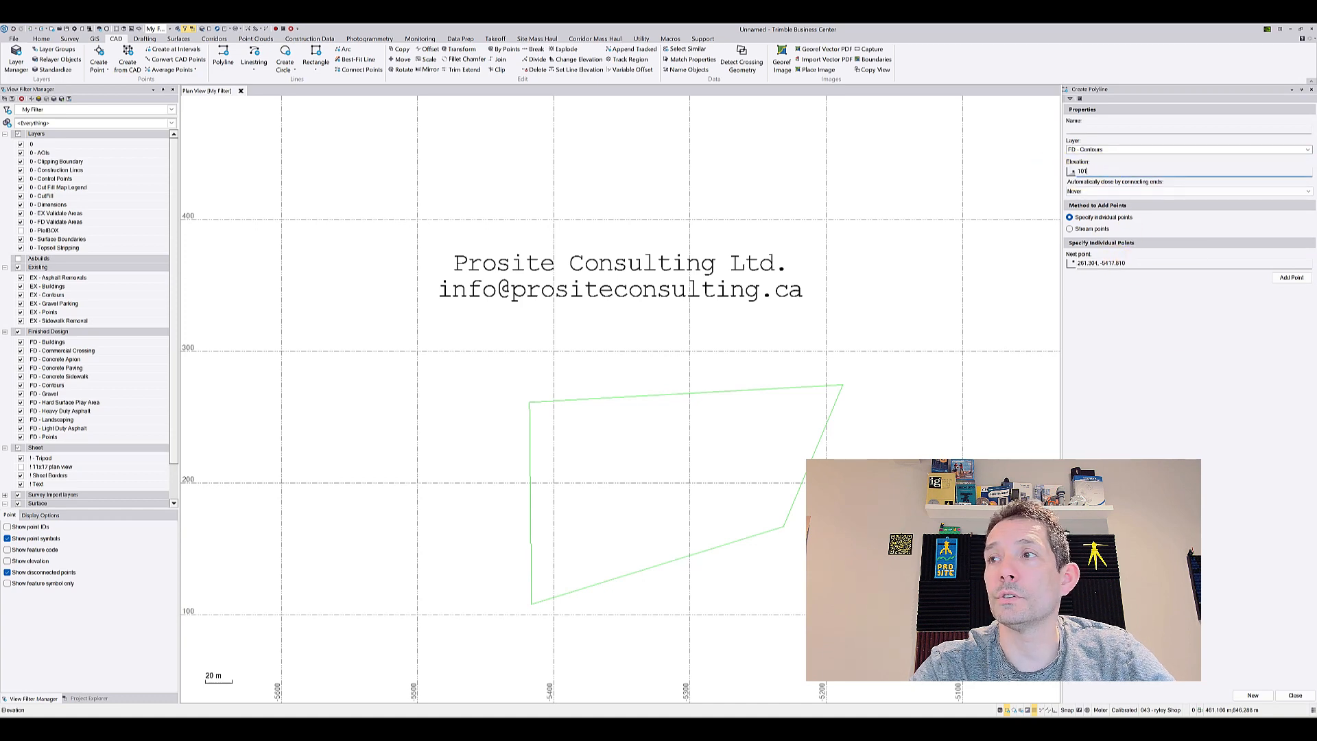
pyautogui.click(1254, 699)
# - Draw a smaller closed four-sided polyline inside the existing contour outline
pyautogui.click(667, 421)
pyautogui.click(760, 431)
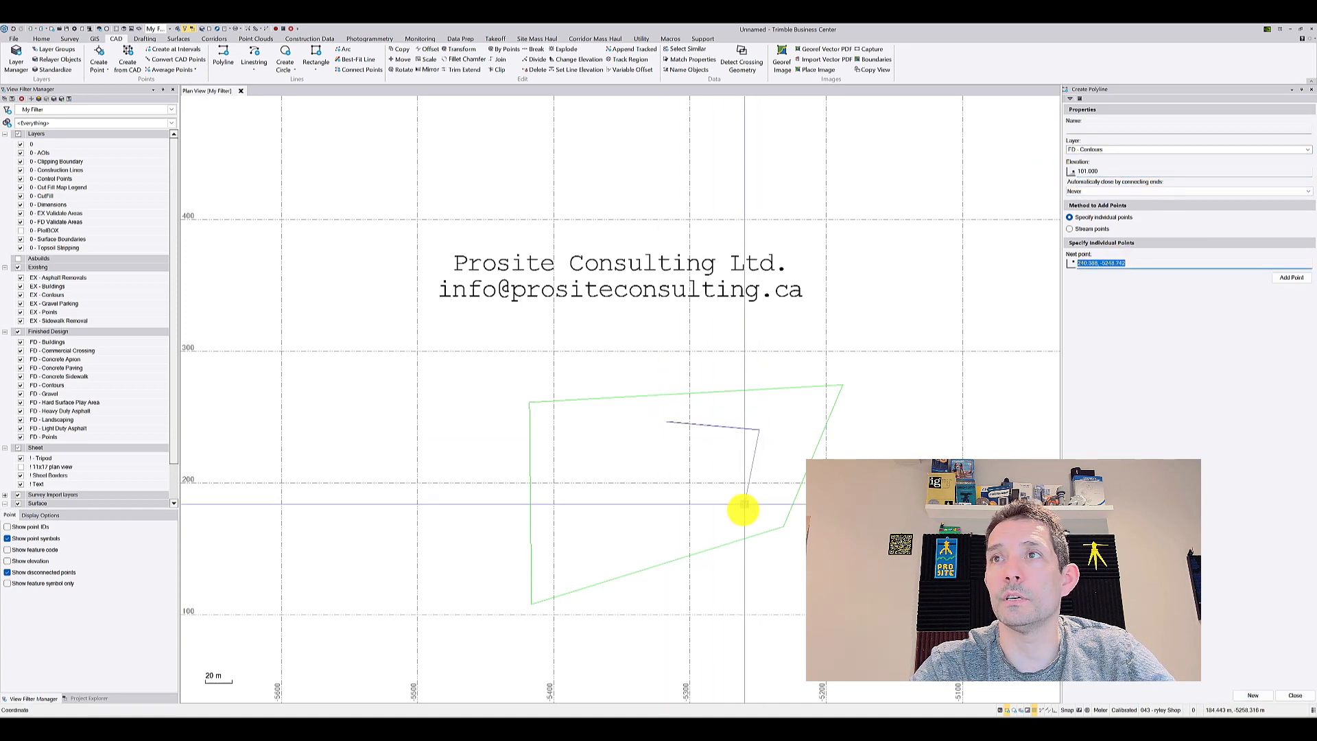
pyautogui.click(739, 509)
pyautogui.click(582, 534)
pyautogui.click(666, 421)
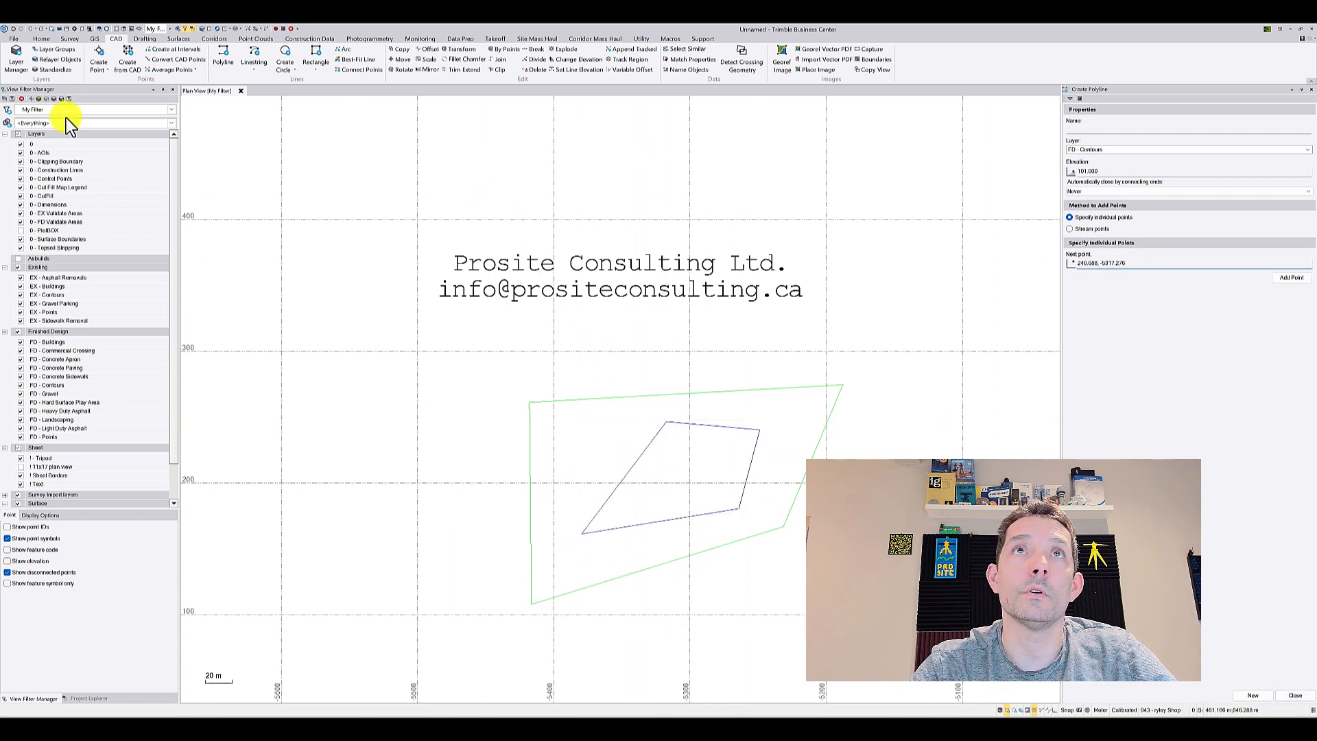
# - Add the outer contour polyline as a member of the Original ground surface
pyautogui.click(178, 38)
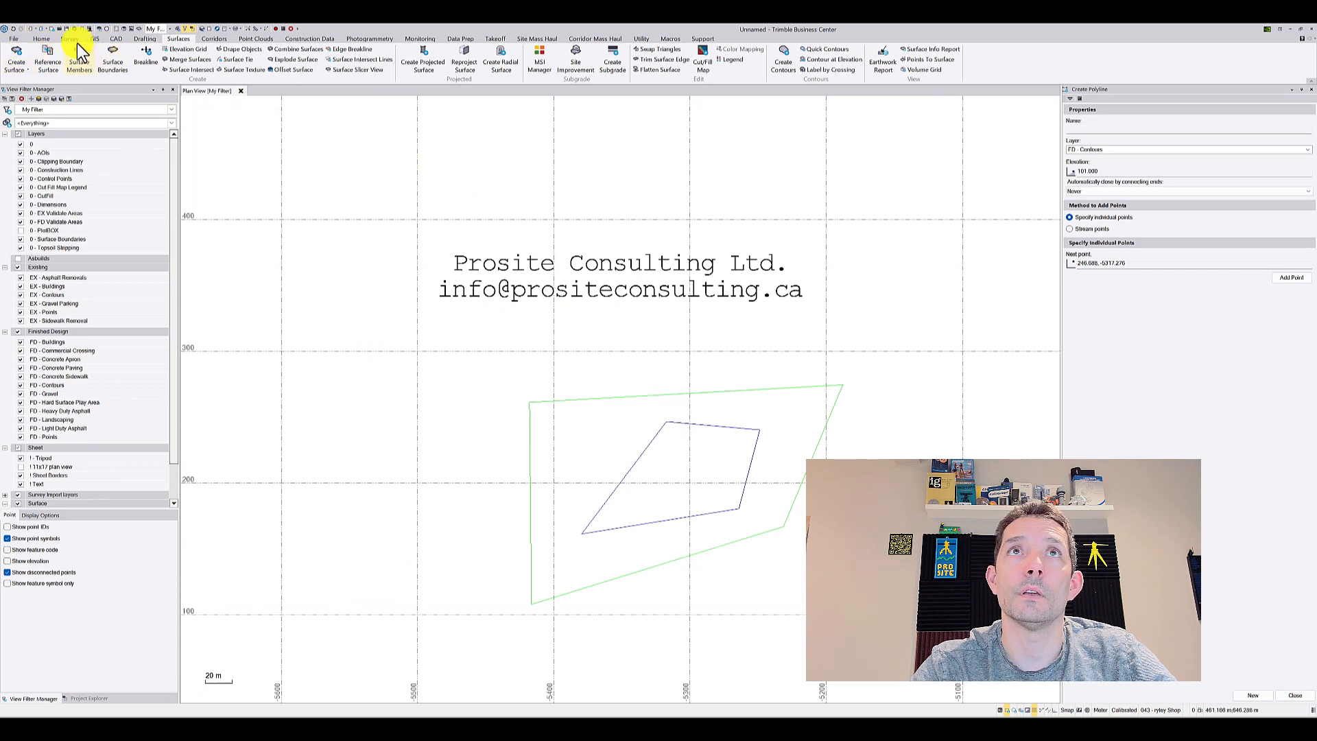
pyautogui.click(79, 57)
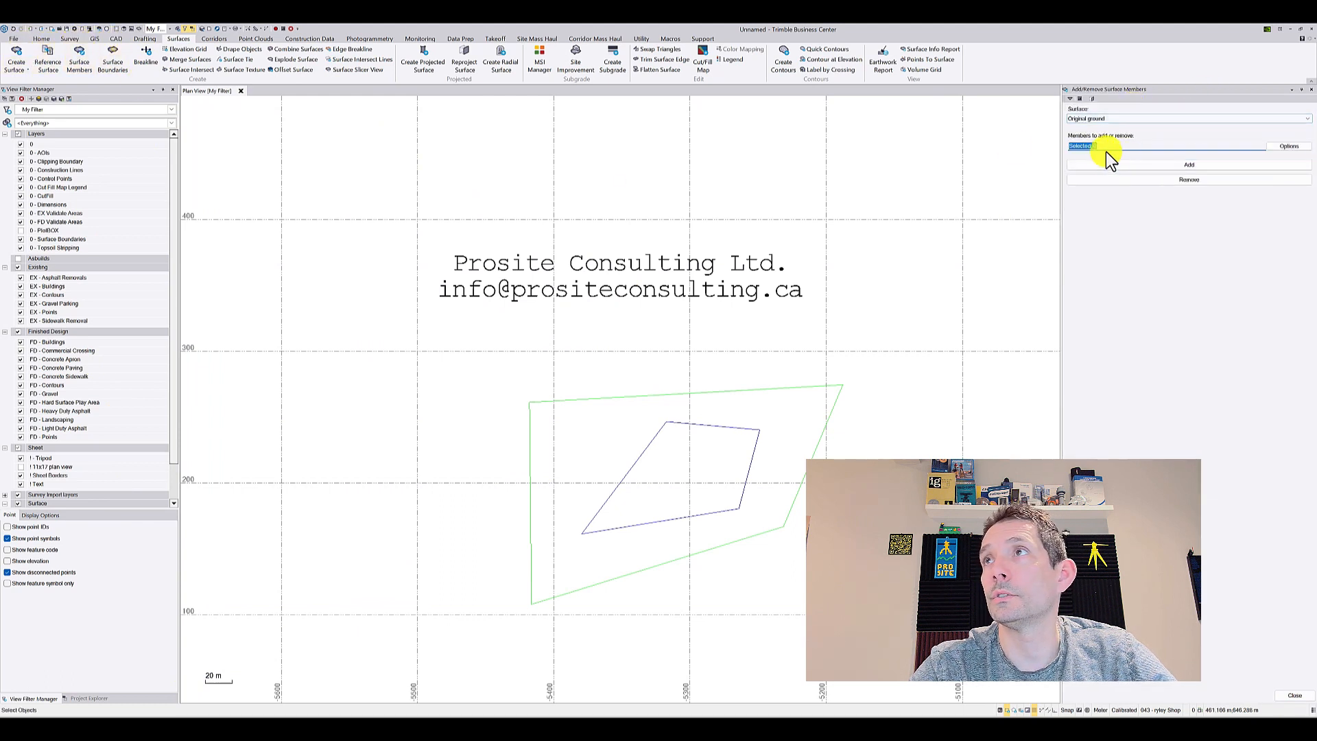
pyautogui.click(798, 388)
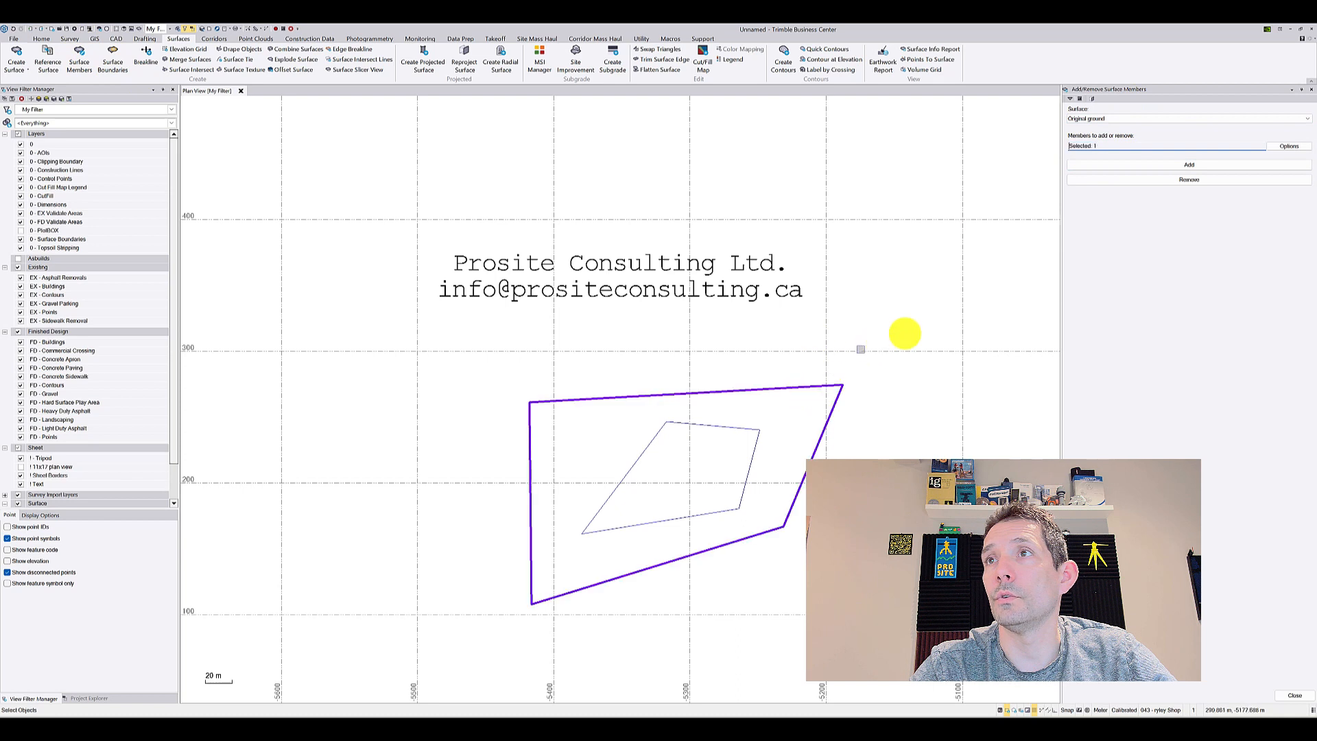
pyautogui.click(1151, 165)
# - Add the inner contour polyline as a member of the Finished design surface
pyautogui.click(741, 429)
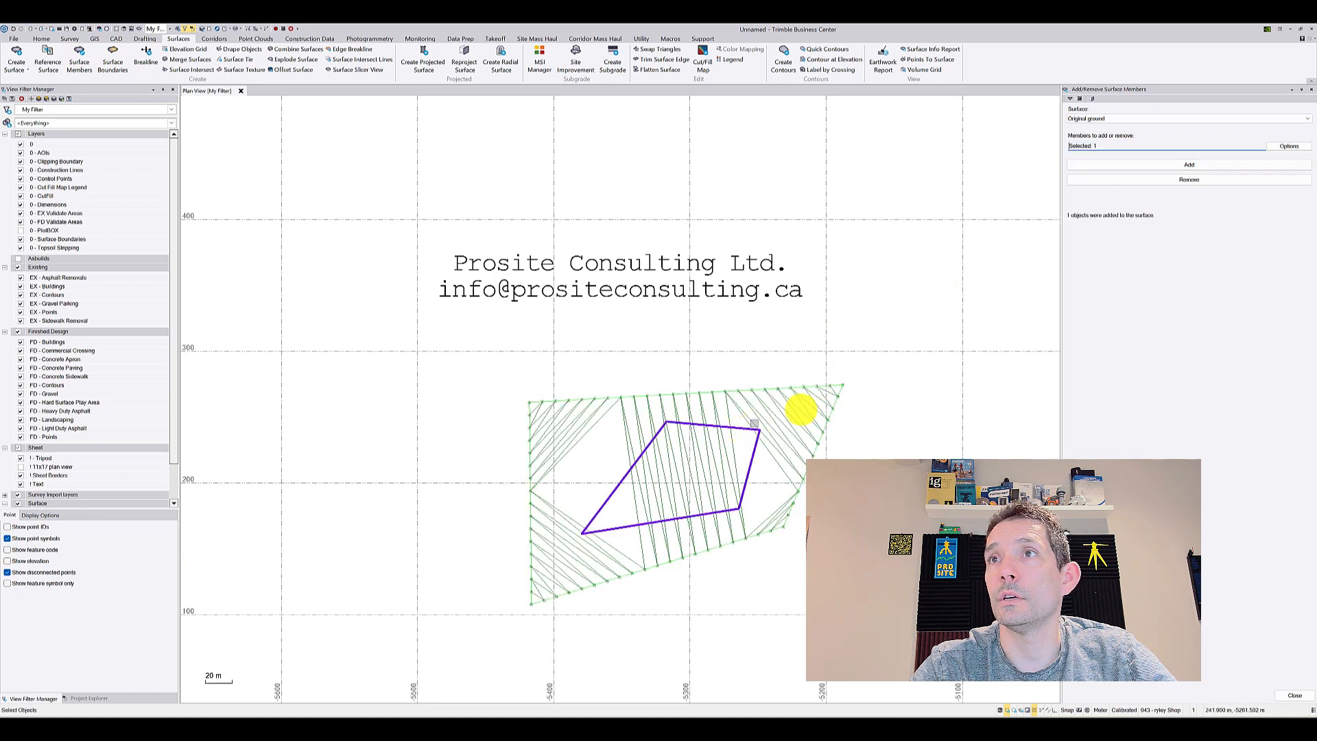
pyautogui.click(1216, 118)
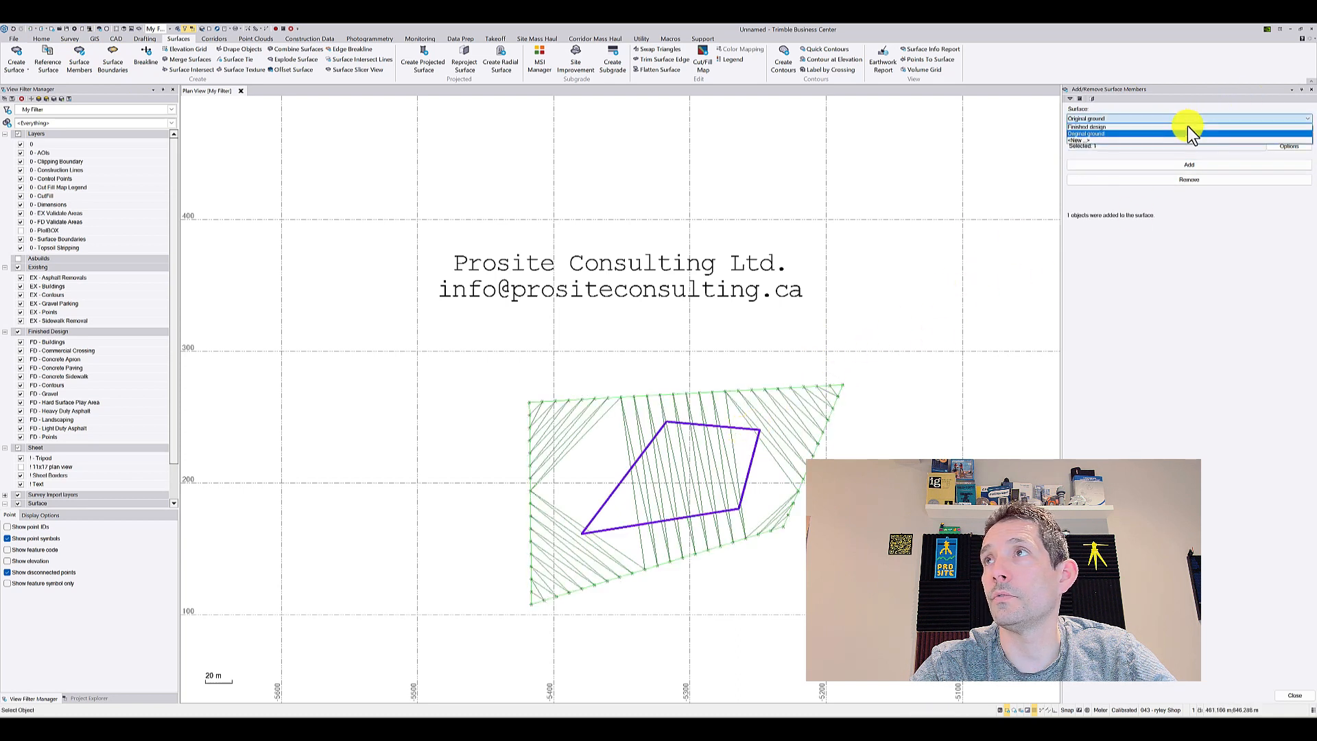
pyautogui.click(1187, 127)
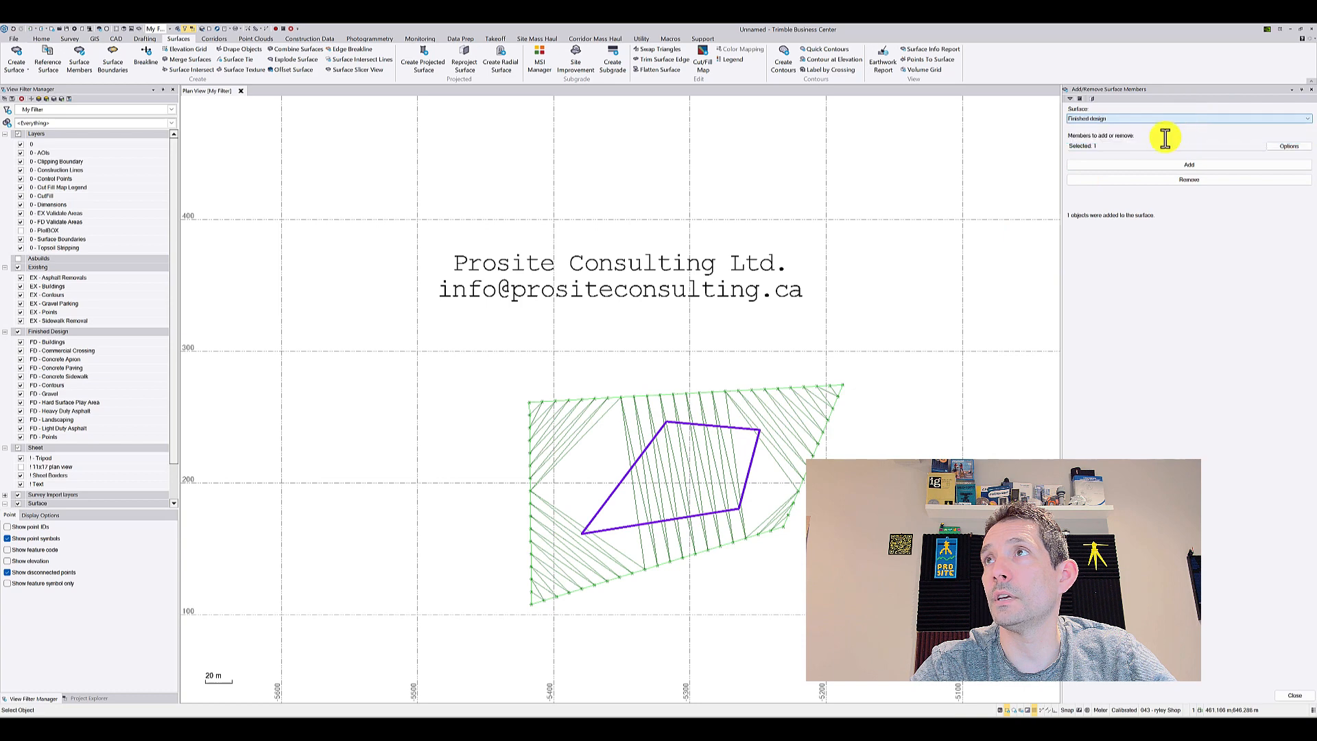
pyautogui.click(1133, 166)
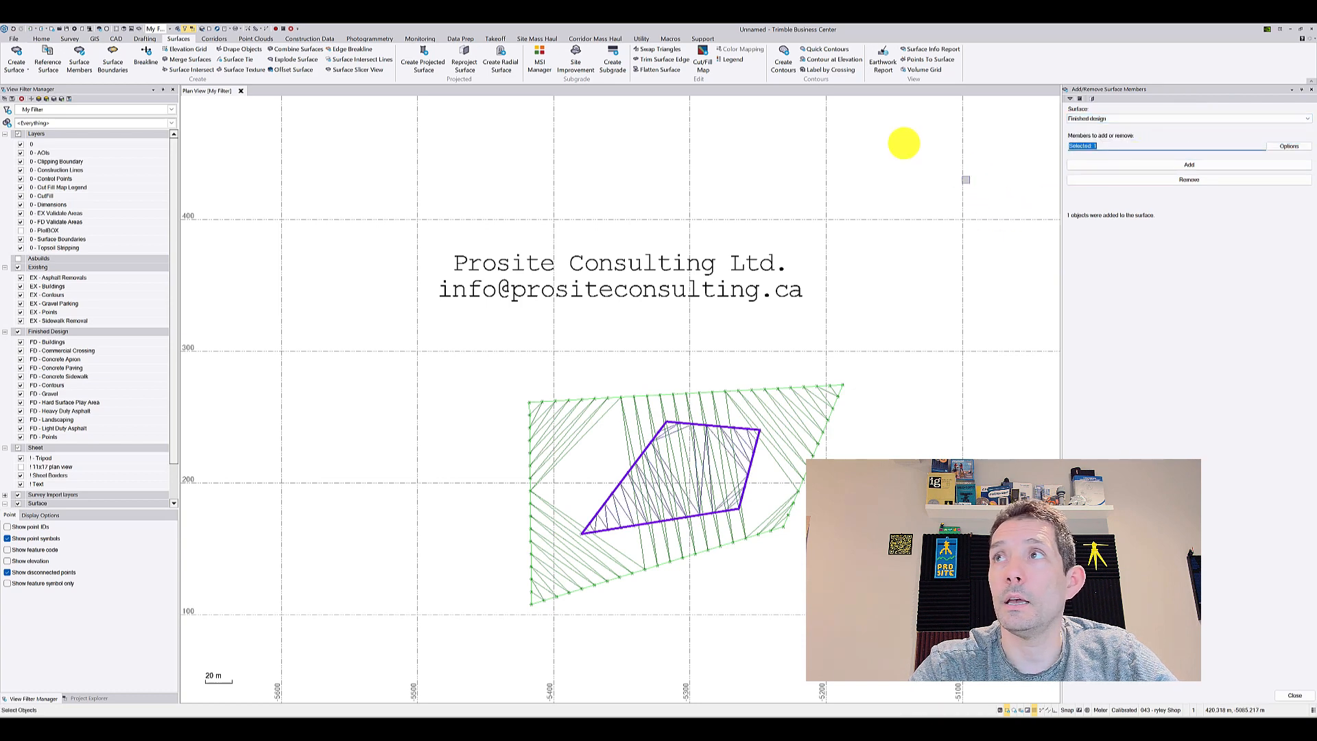
# - Run a surface-to-surface earthwork report from Original ground to Finished design with no boundary selected
pyautogui.click(230, 28)
pyautogui.click(260, 47)
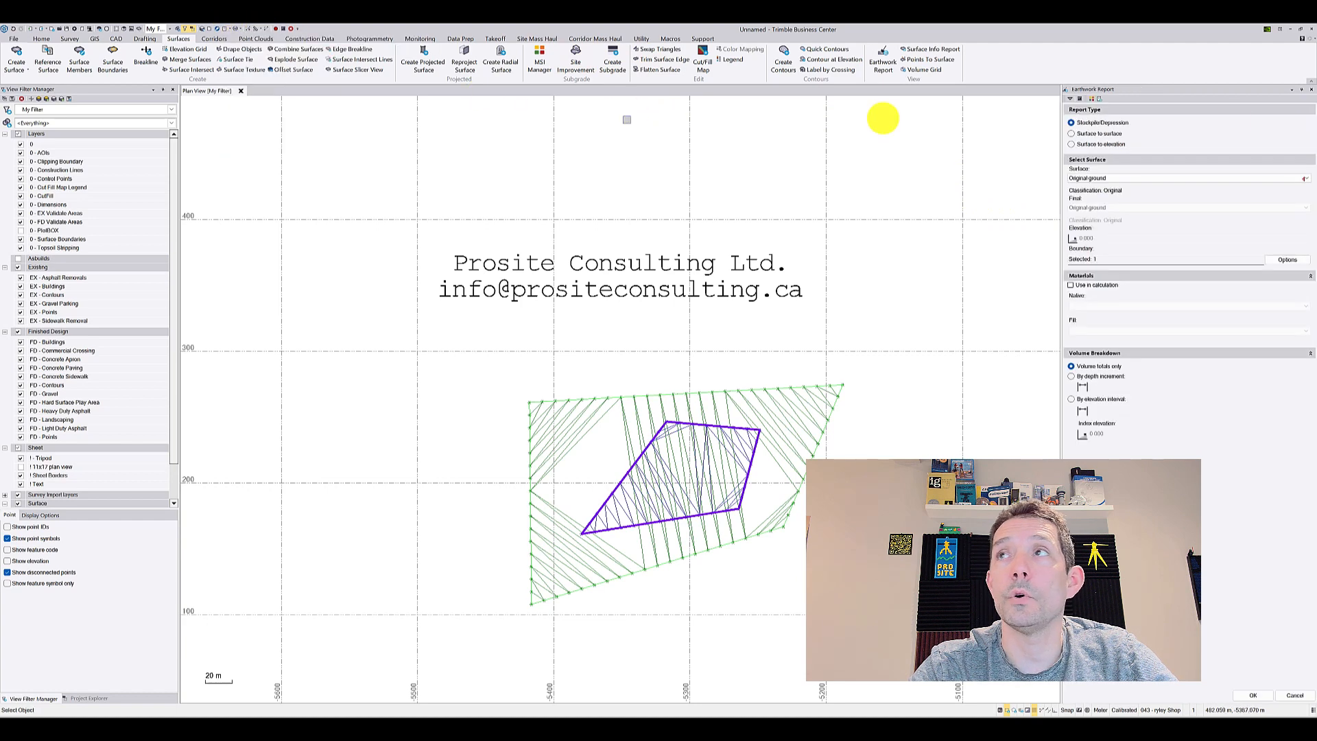
pyautogui.click(1101, 132)
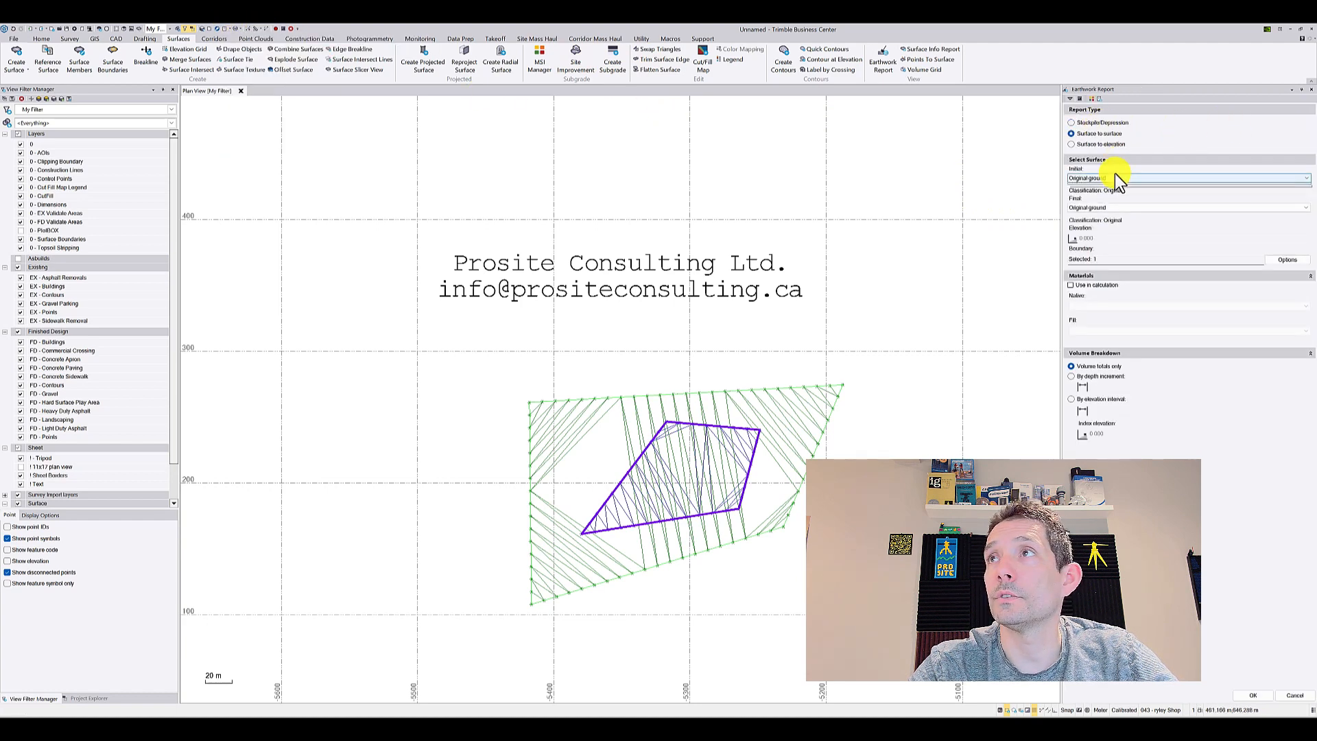
pyautogui.click(1106, 203)
pyautogui.click(1106, 223)
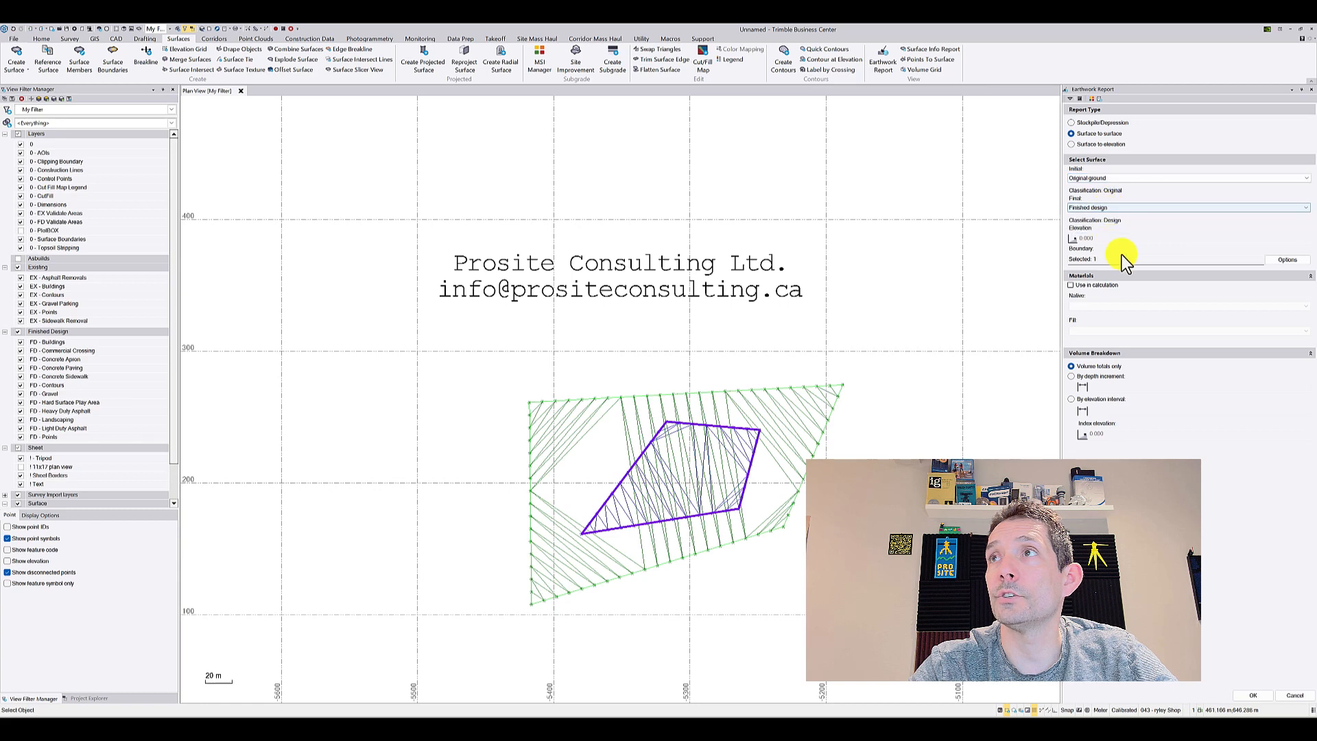
pyautogui.click(1105, 258)
pyautogui.click(946, 308)
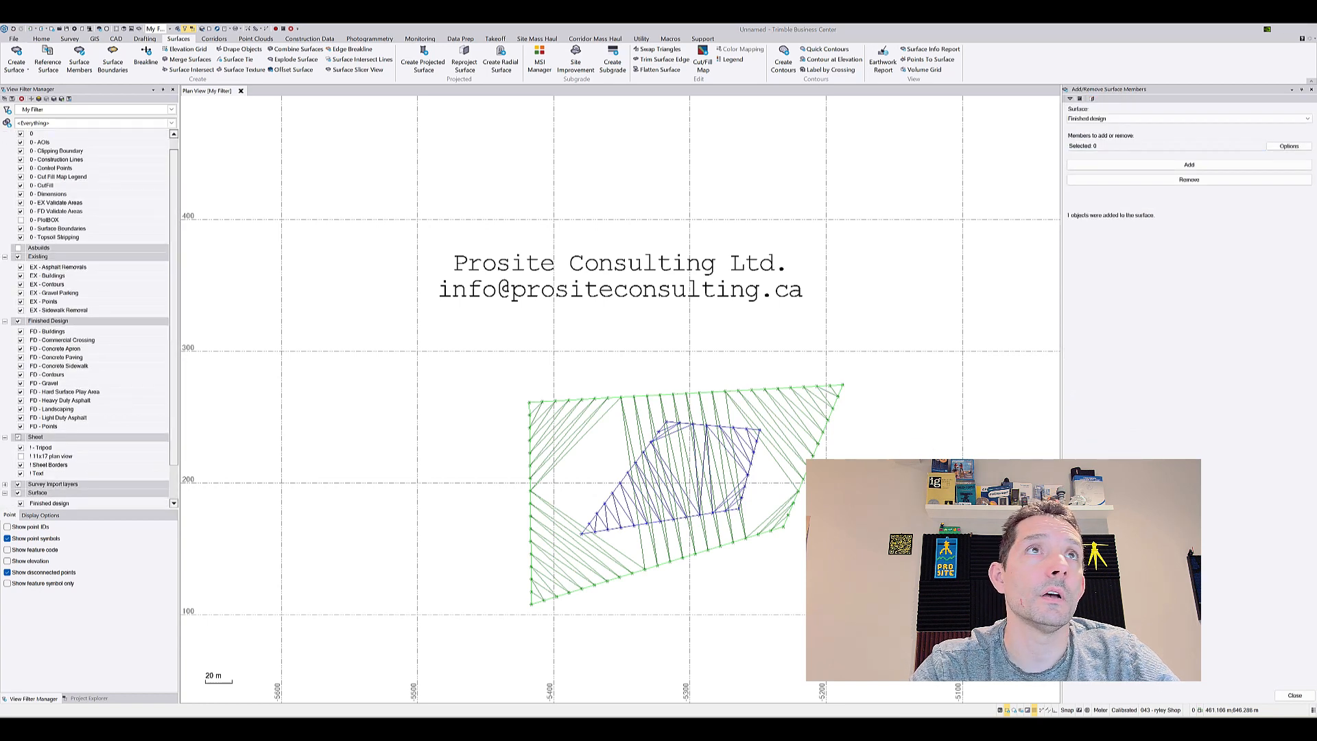
# - Examine the company address and contact details in the earthwork report's header, and close the report
pyautogui.moveTo(608, 147); pyautogui.dragTo(409, 82)
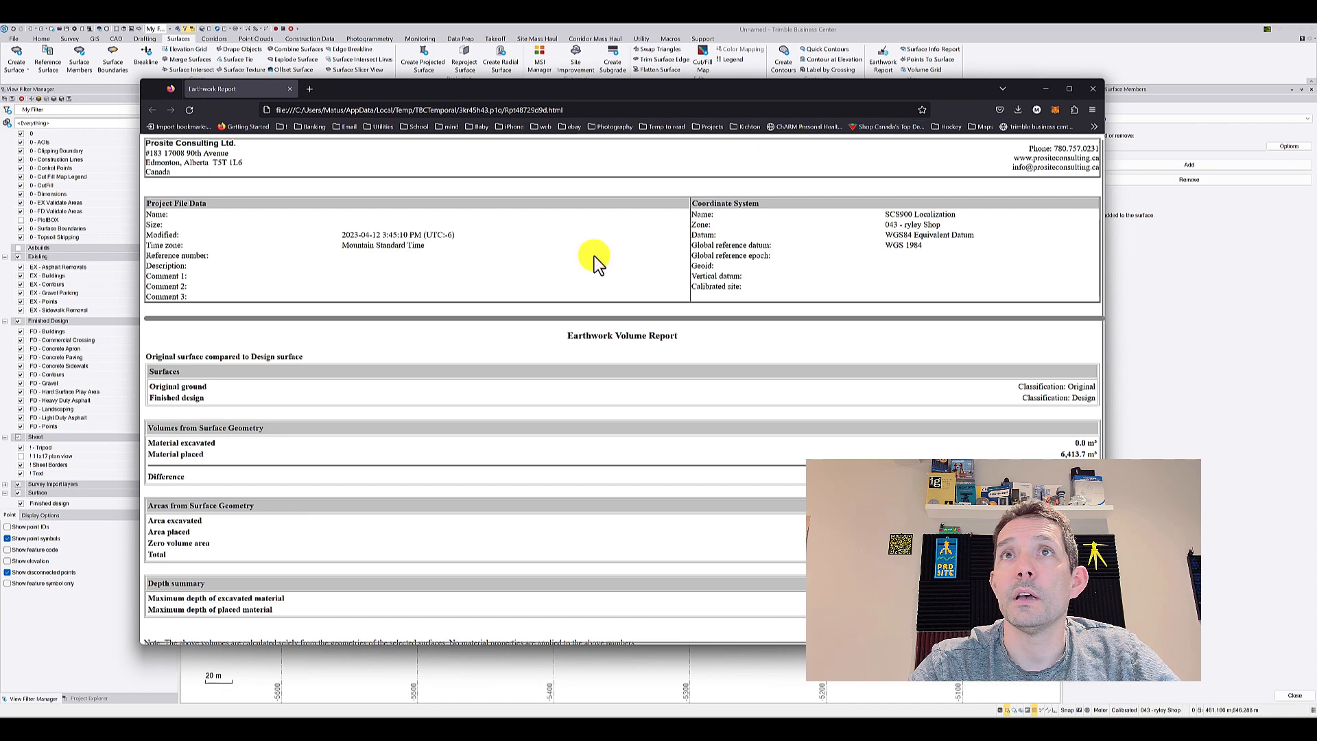
pyautogui.scroll(-1, 513, 184)
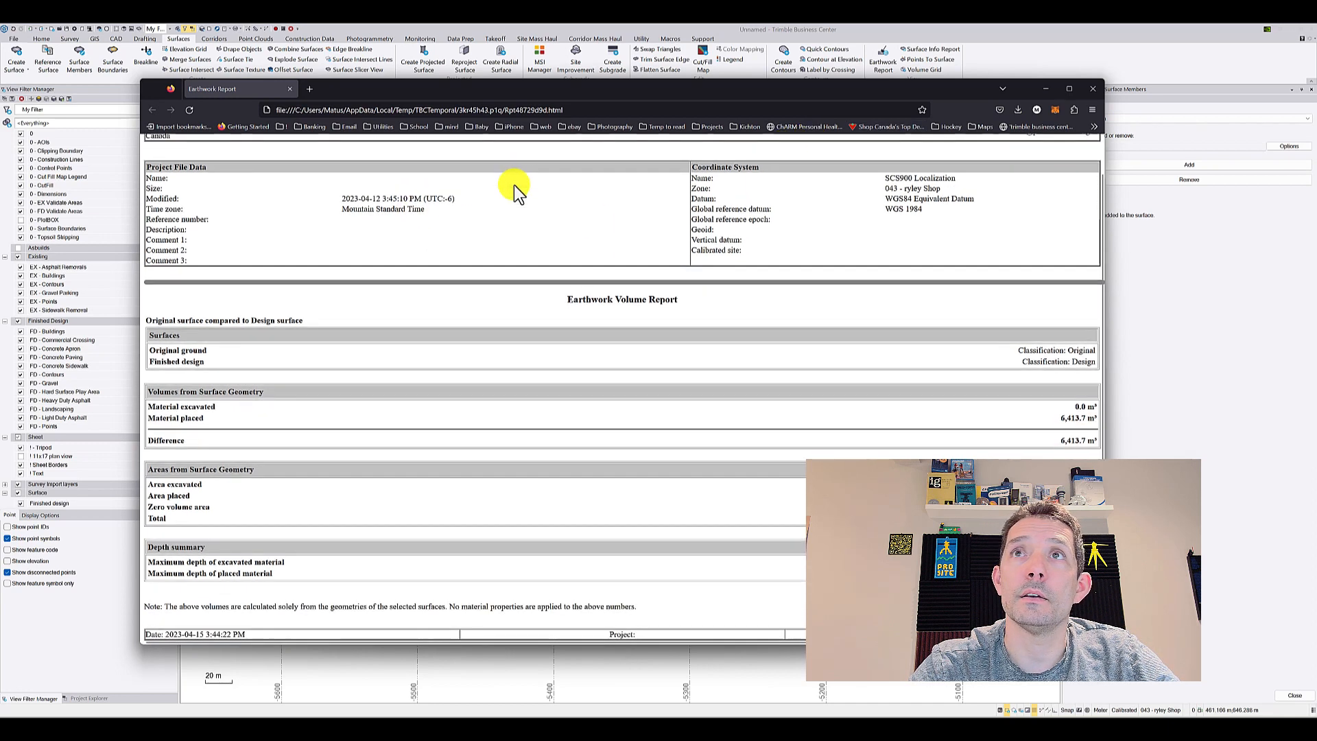
pyautogui.scroll(1, 514, 184)
pyautogui.moveTo(147, 141); pyautogui.dragTo(238, 171)
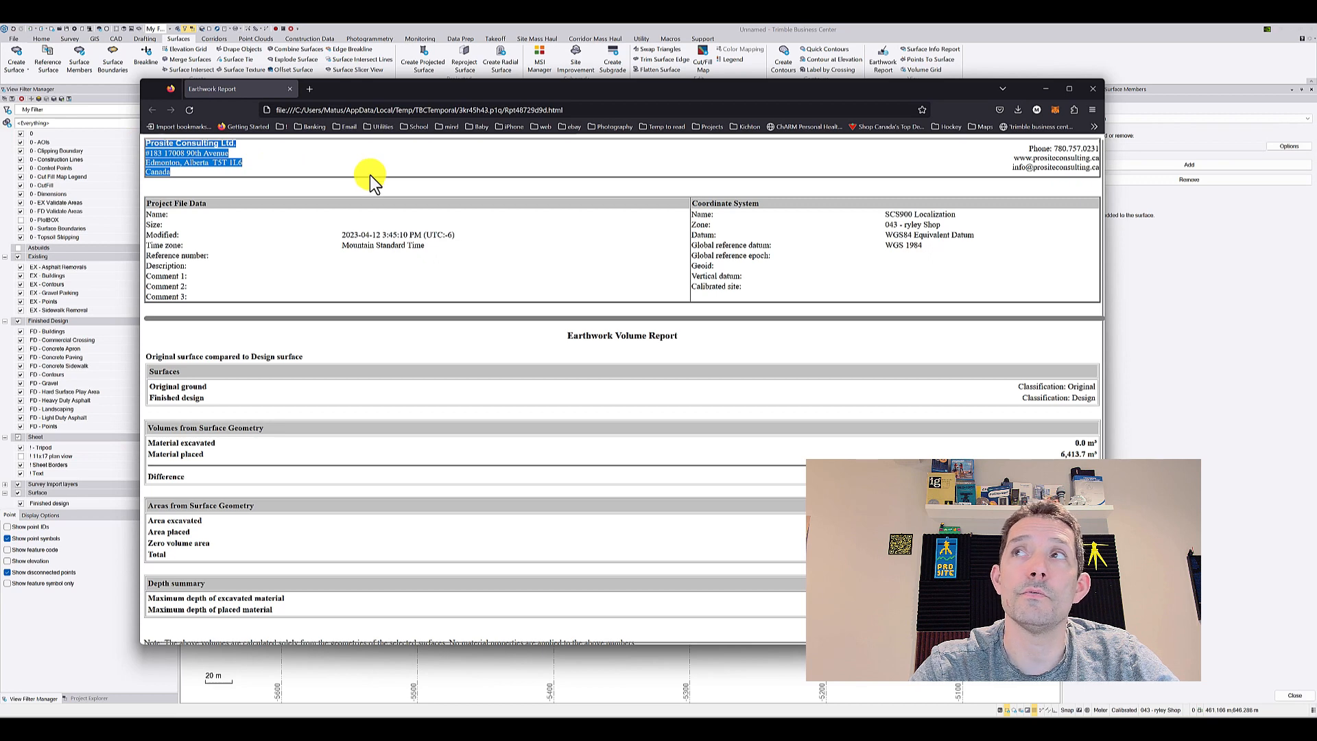
pyautogui.moveTo(1091, 169); pyautogui.dragTo(998, 152)
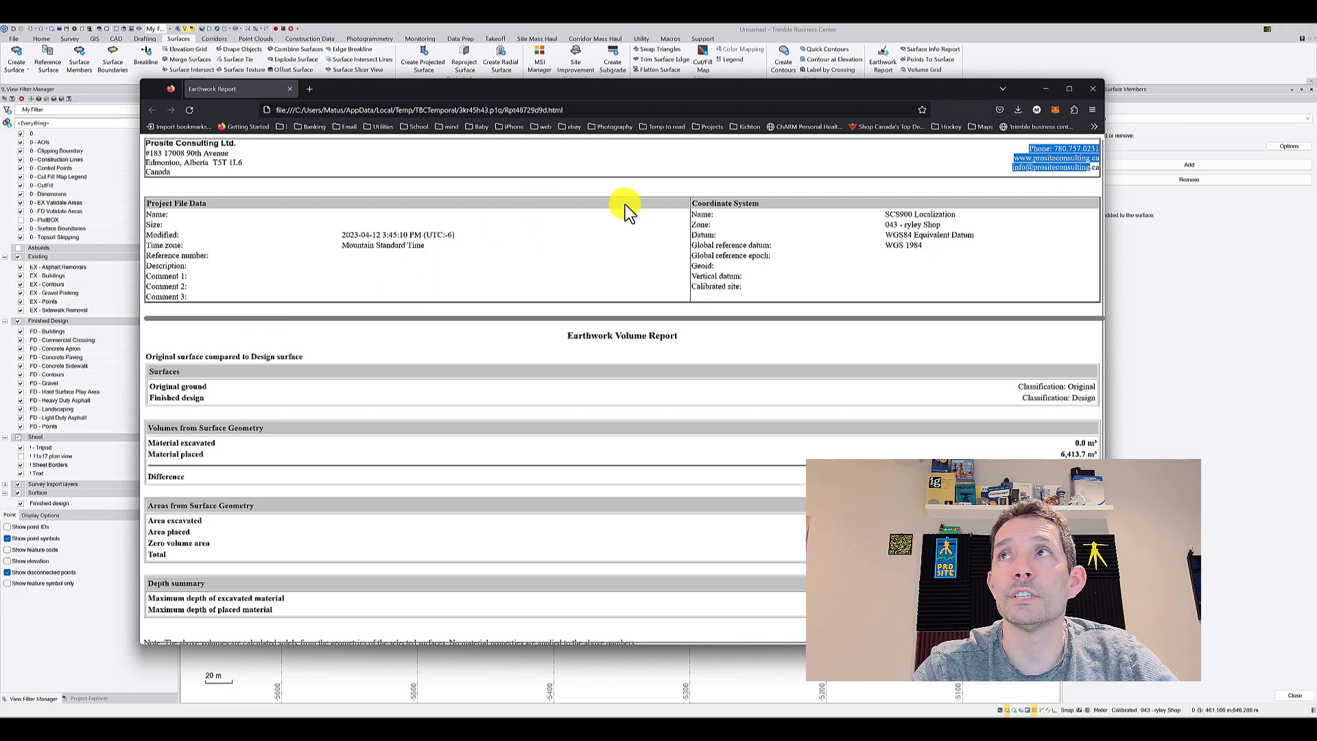
pyautogui.click(1089, 83)
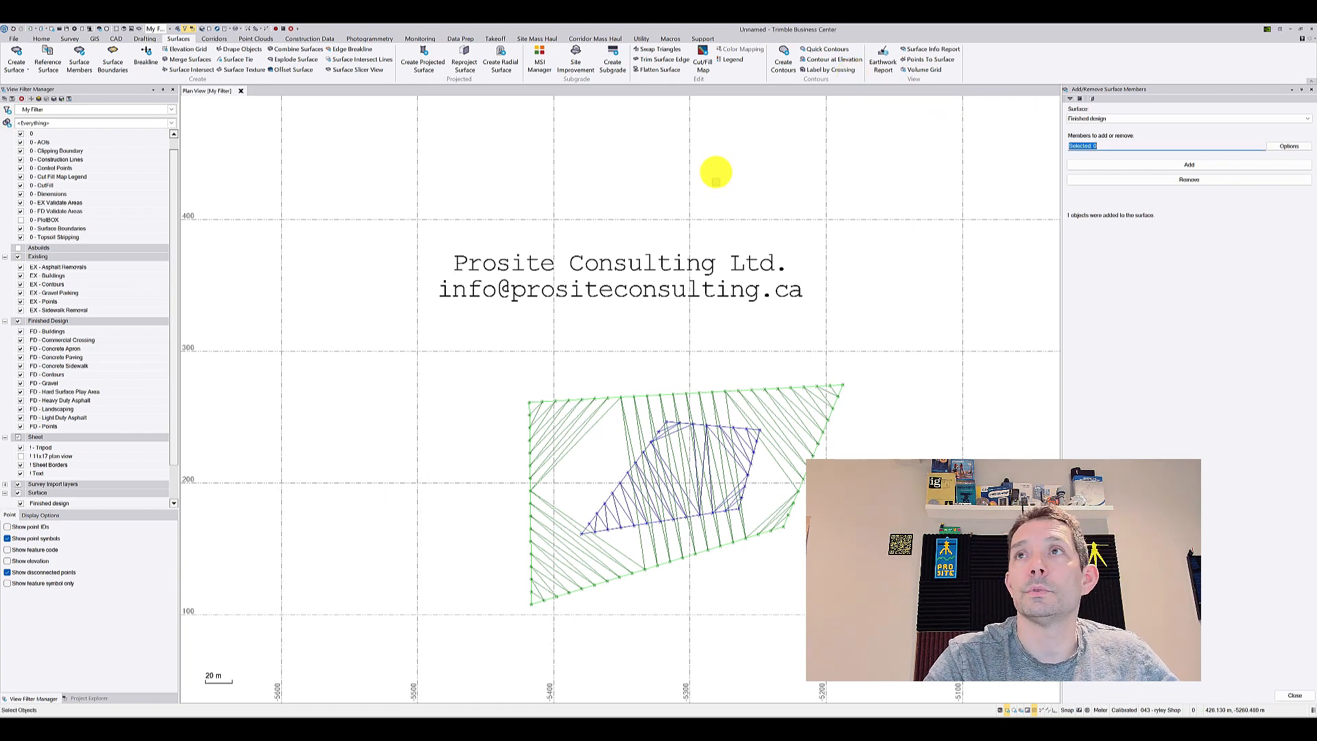
# - Review the Company Information in the project settings, and close the settings and the command pane
pyautogui.press('Escape')
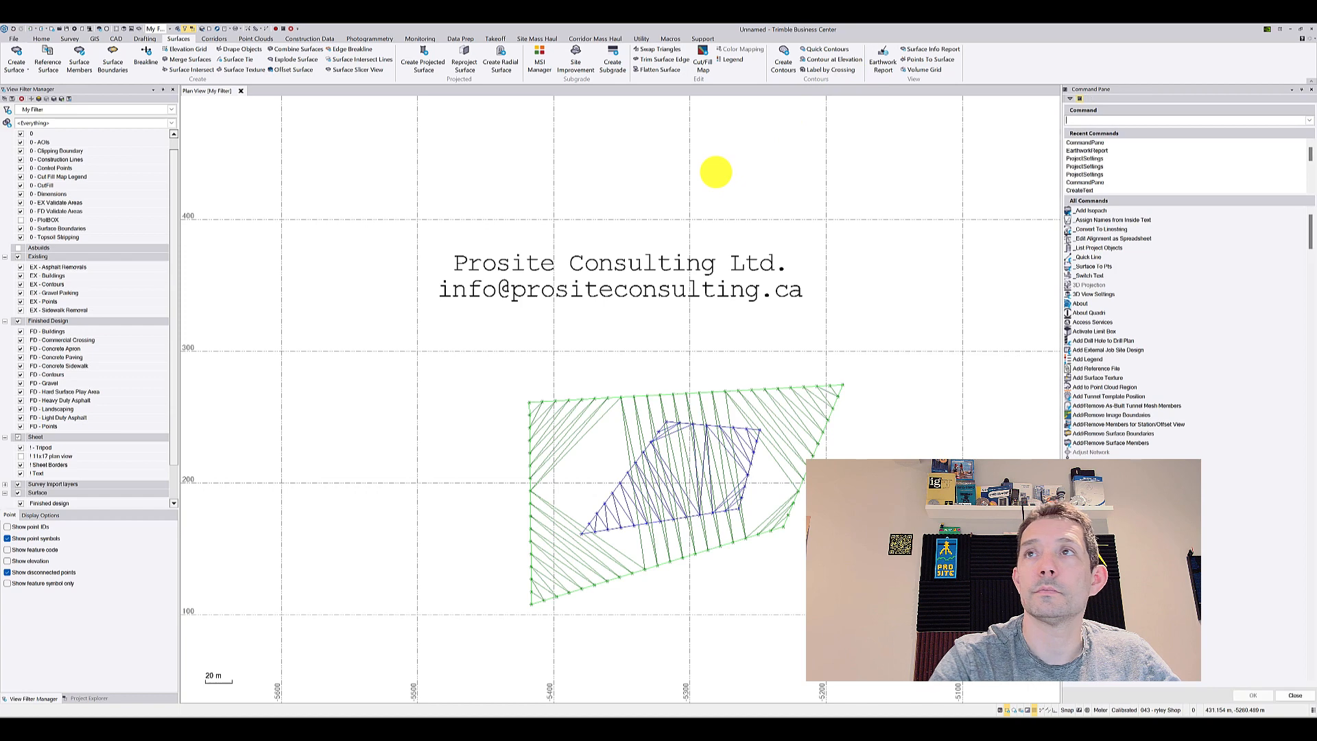
pyautogui.doubleClick(1096, 154)
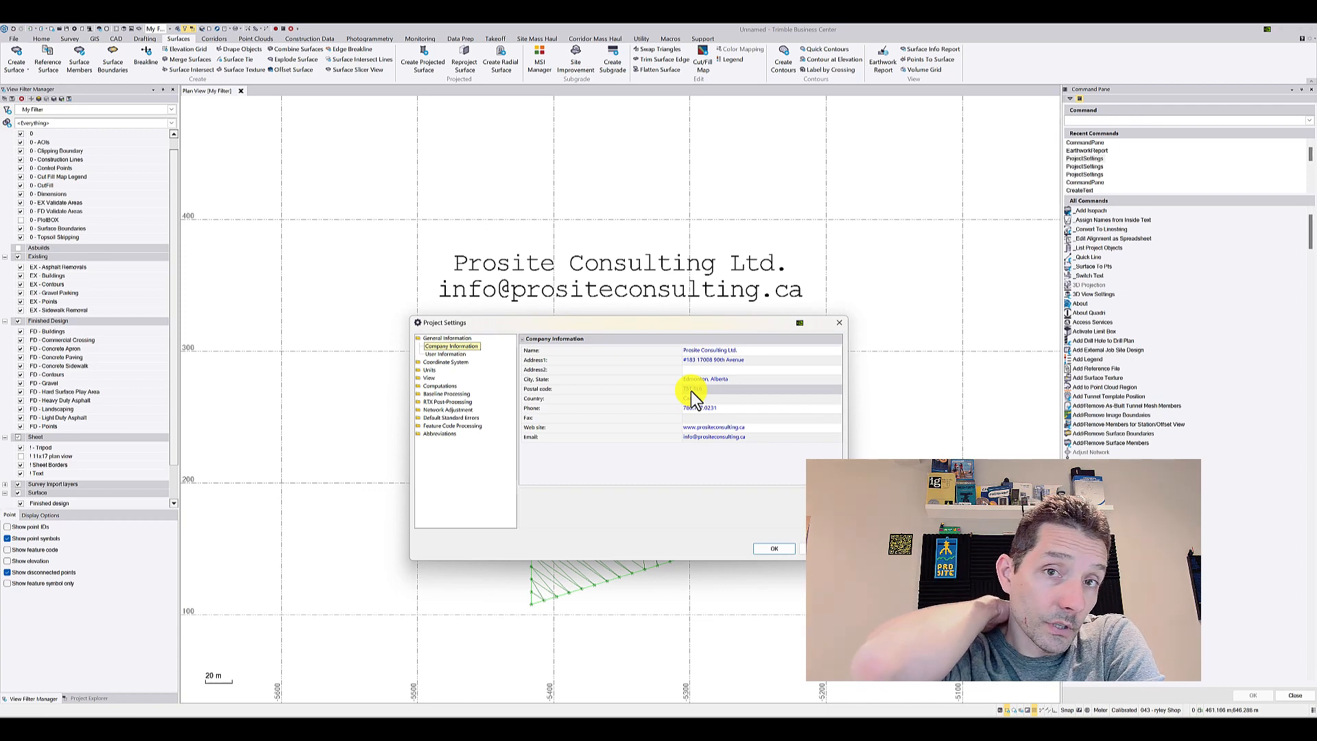
pyautogui.click(784, 549)
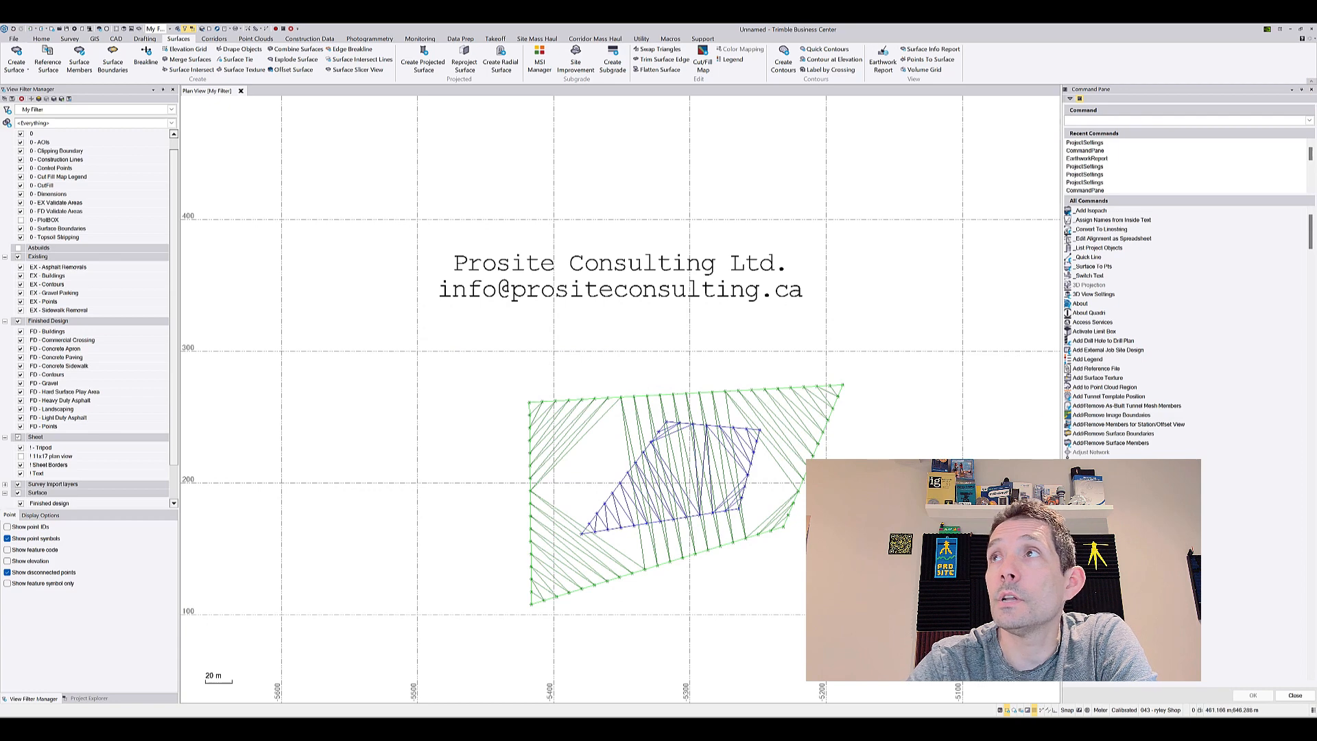
pyautogui.click(1309, 89)
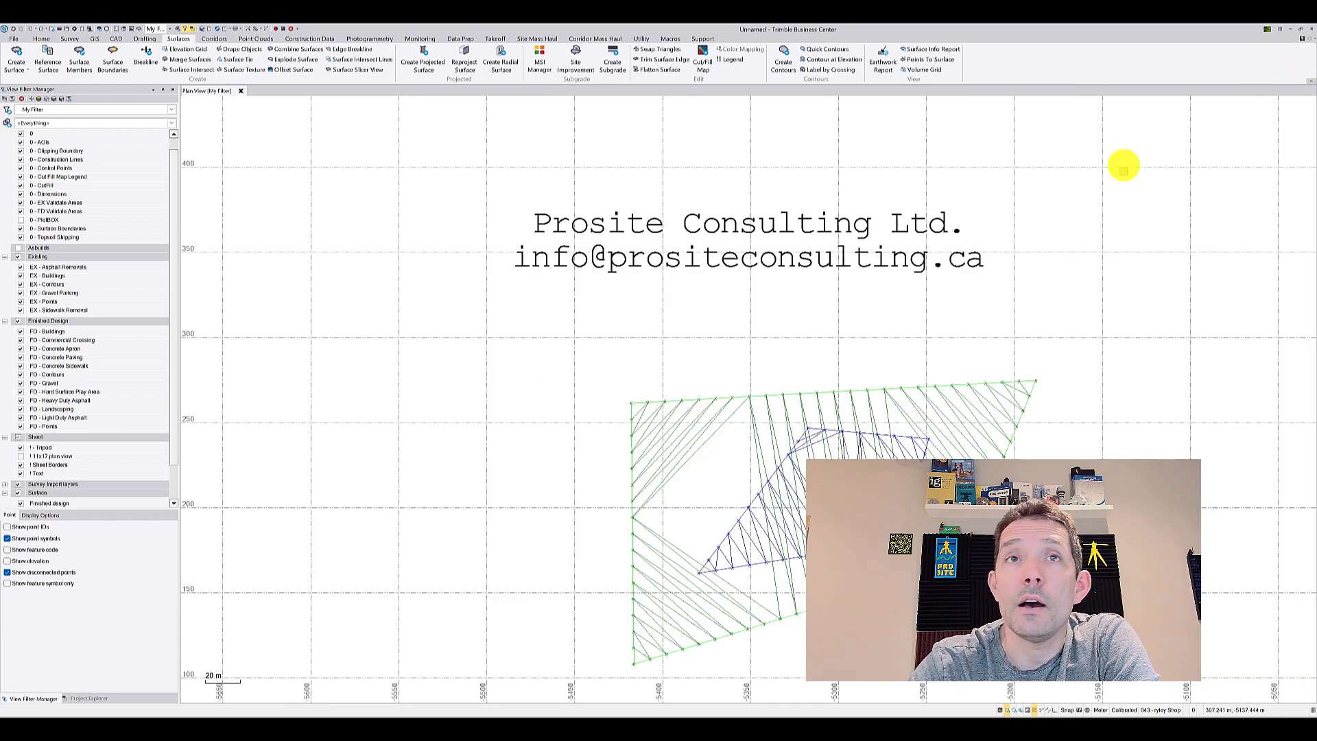